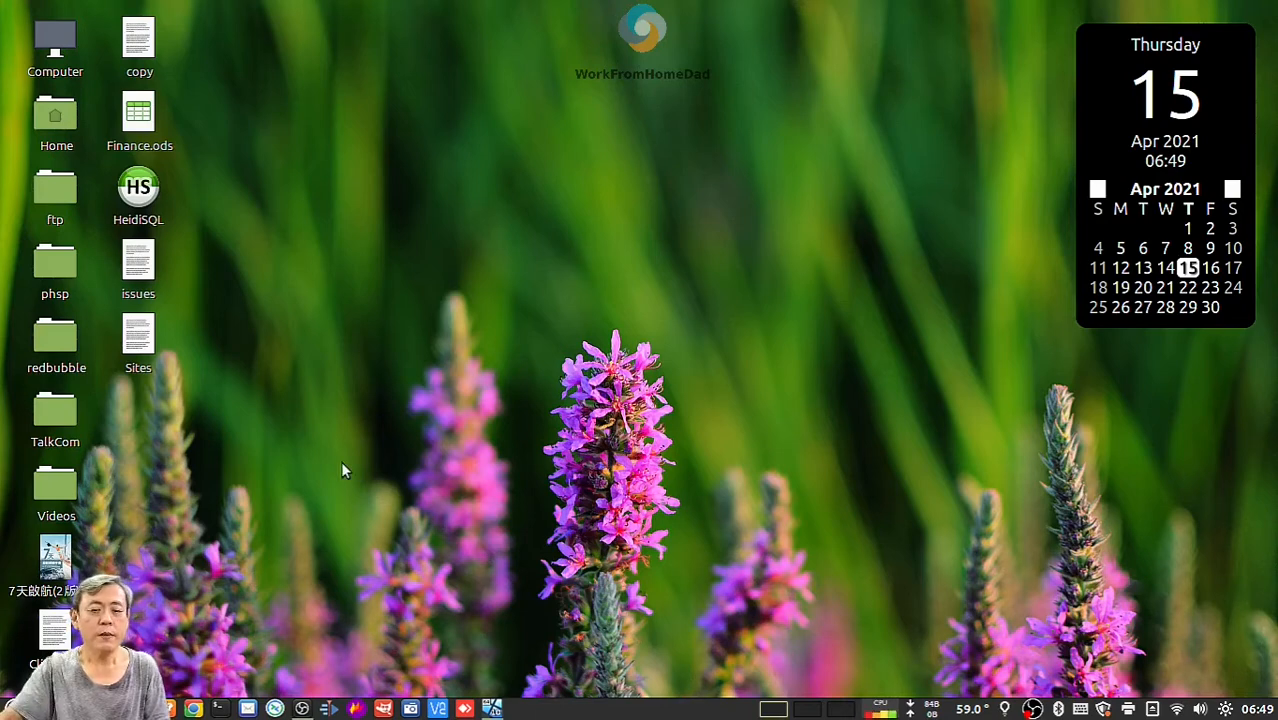
# Step: Switch to the Win10 virtual machine and open the Apache Friends XAMPP site from the search results to view its Windows download
pyautogui.click(494, 708)
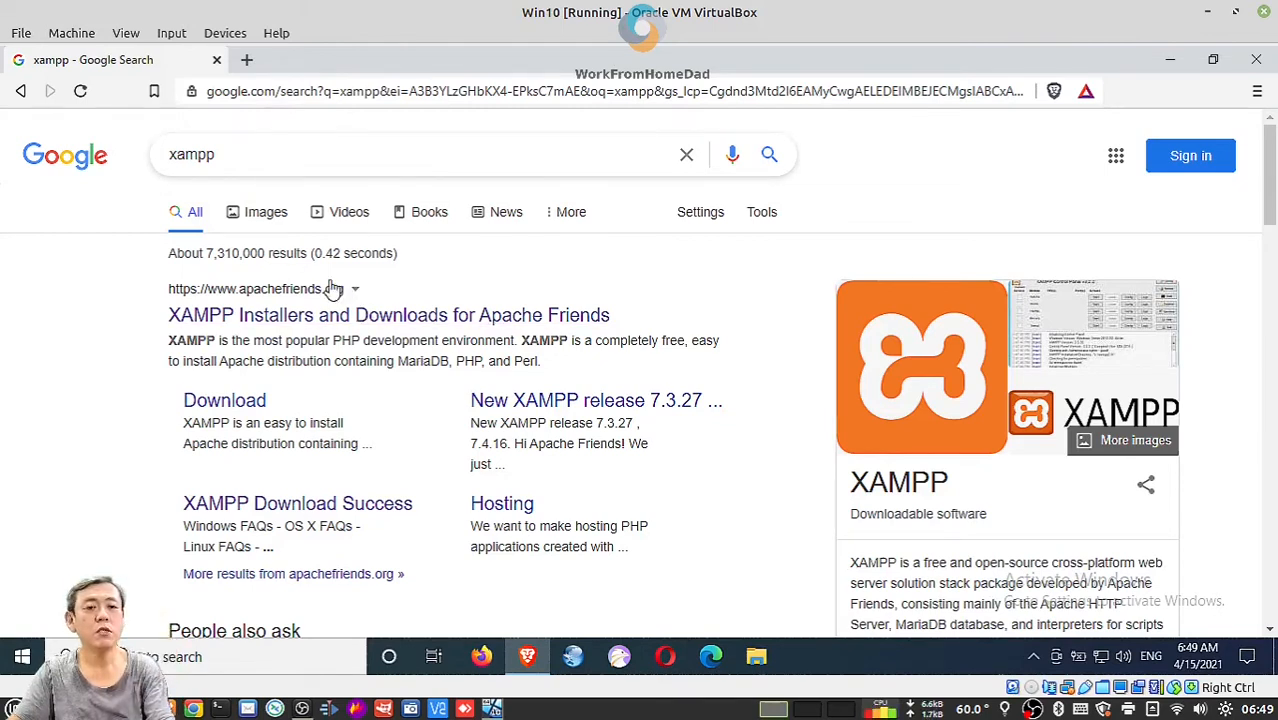
pyautogui.click(235, 154)
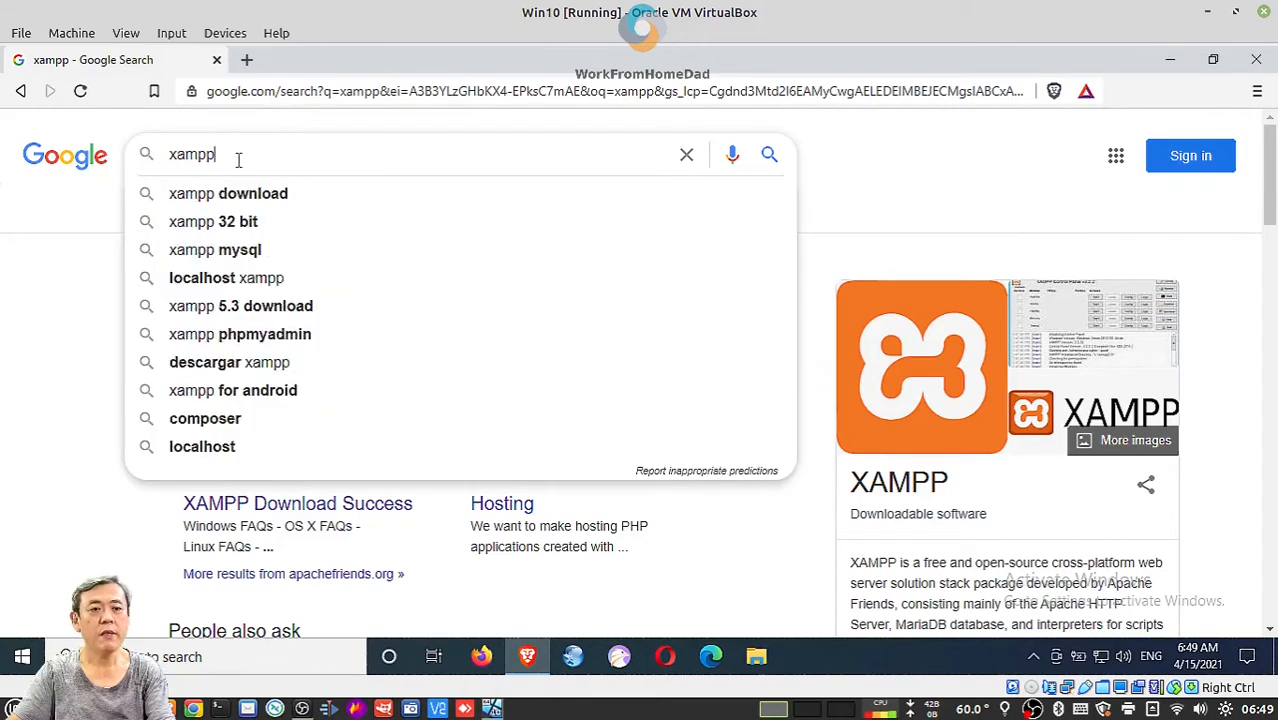
pyautogui.click(40, 281)
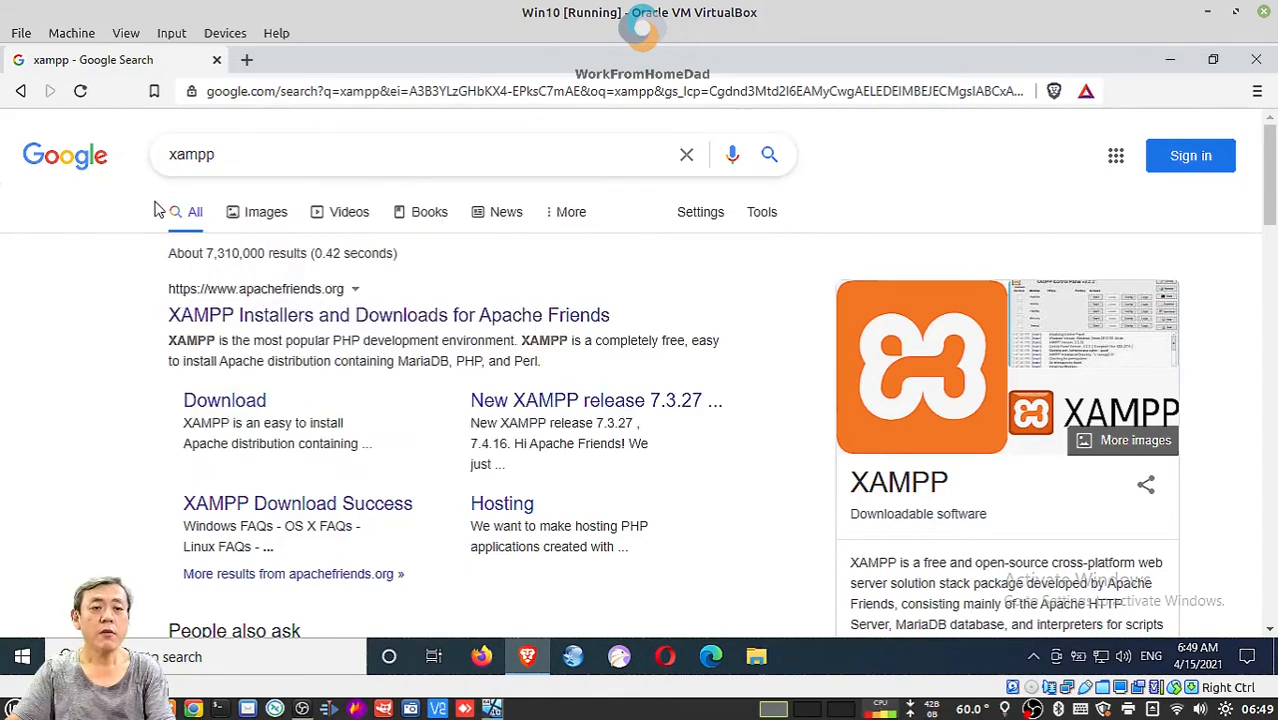
pyautogui.click(366, 317)
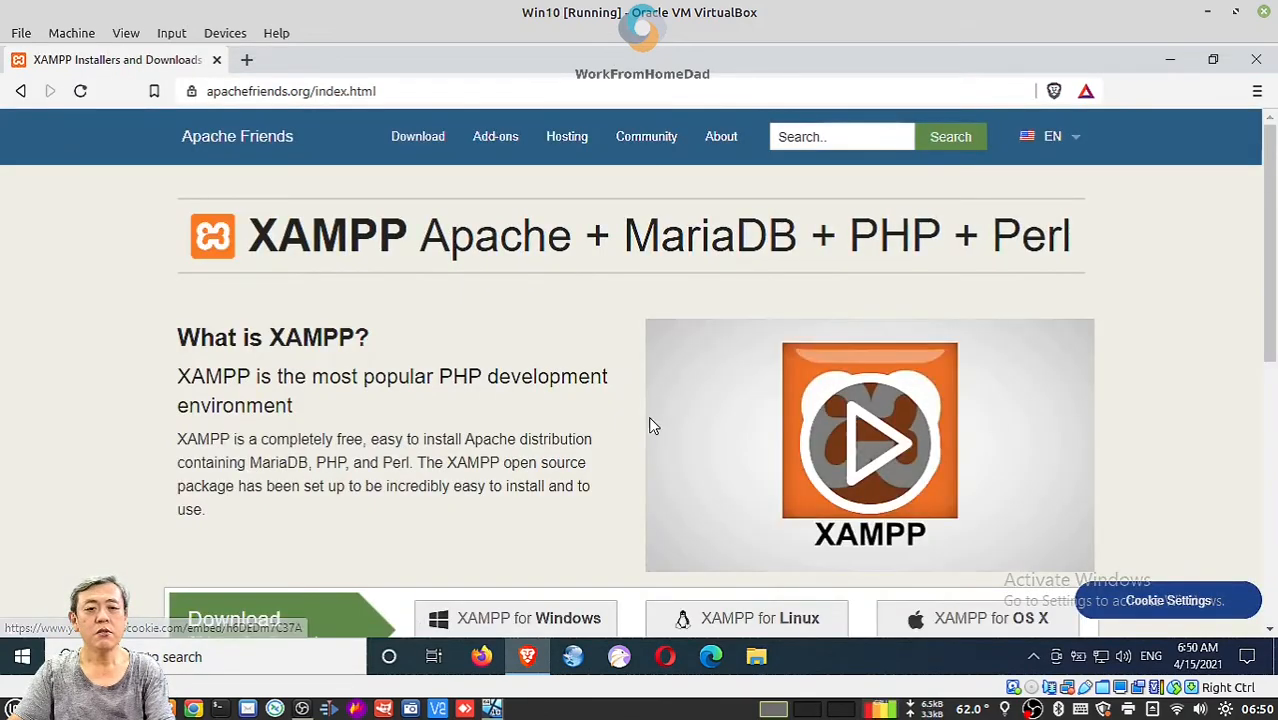
pyautogui.scroll(-6, 607, 424)
pyautogui.scroll(3, 607, 426)
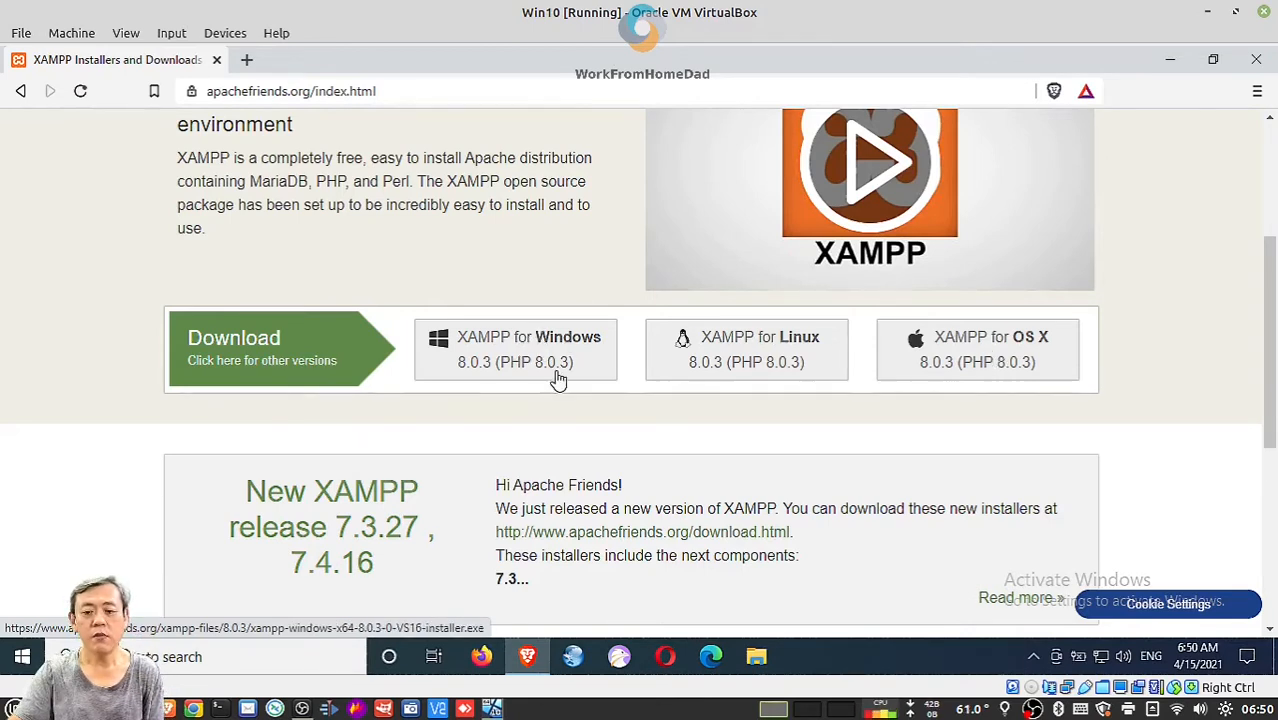
# Step: Launch the XAMPP Windows installer from the virtual machine's desktop, allow it to make changes and acknowledge the UAC warning
pyautogui.click(530, 654)
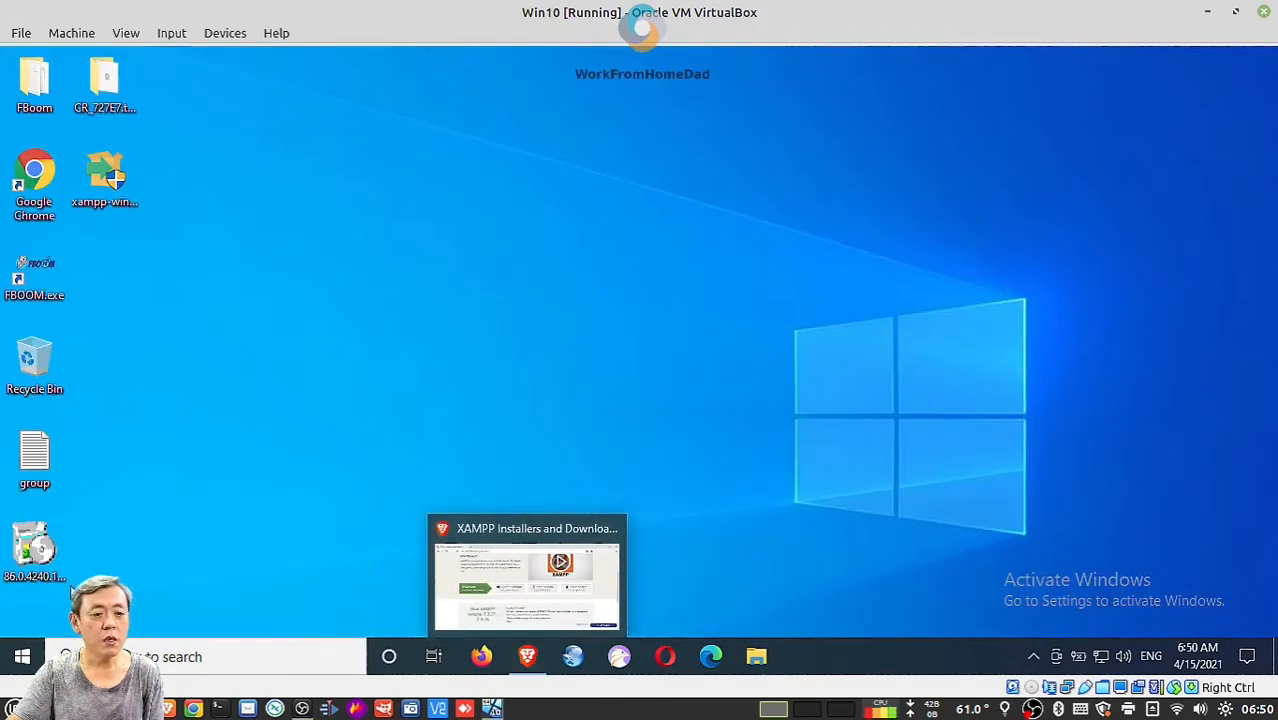
pyautogui.click(40, 548)
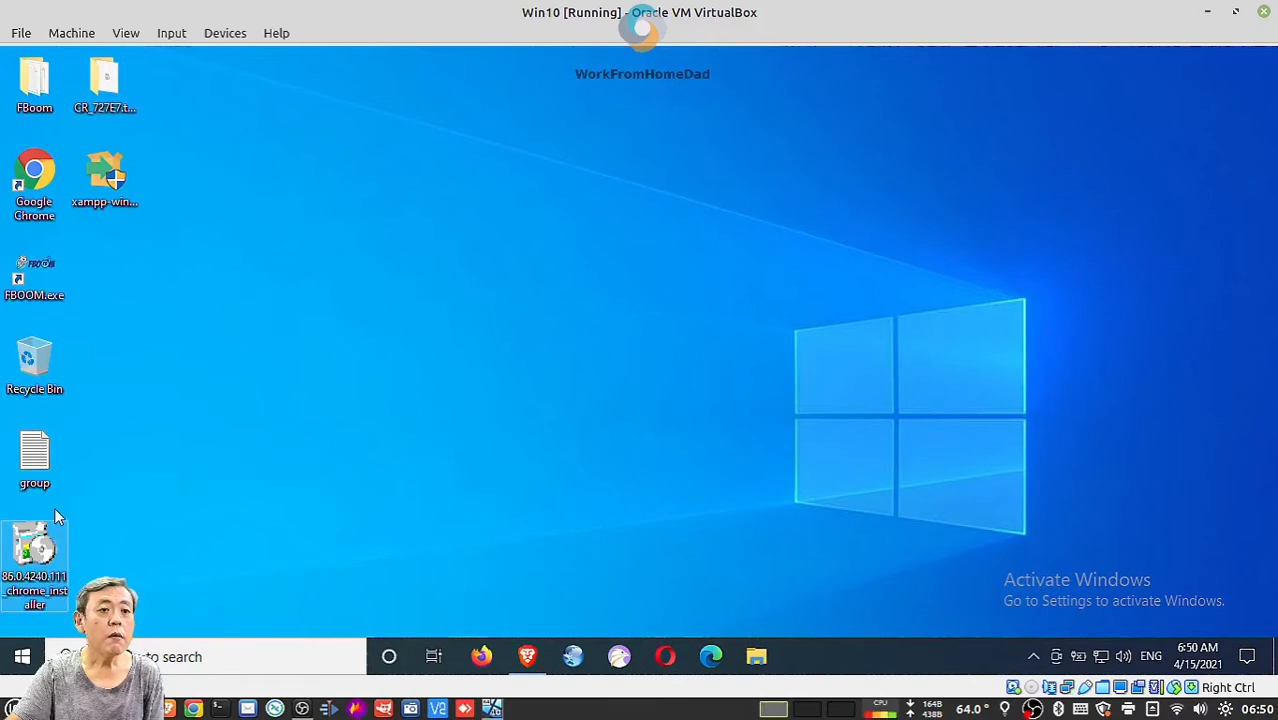
pyautogui.click(106, 174)
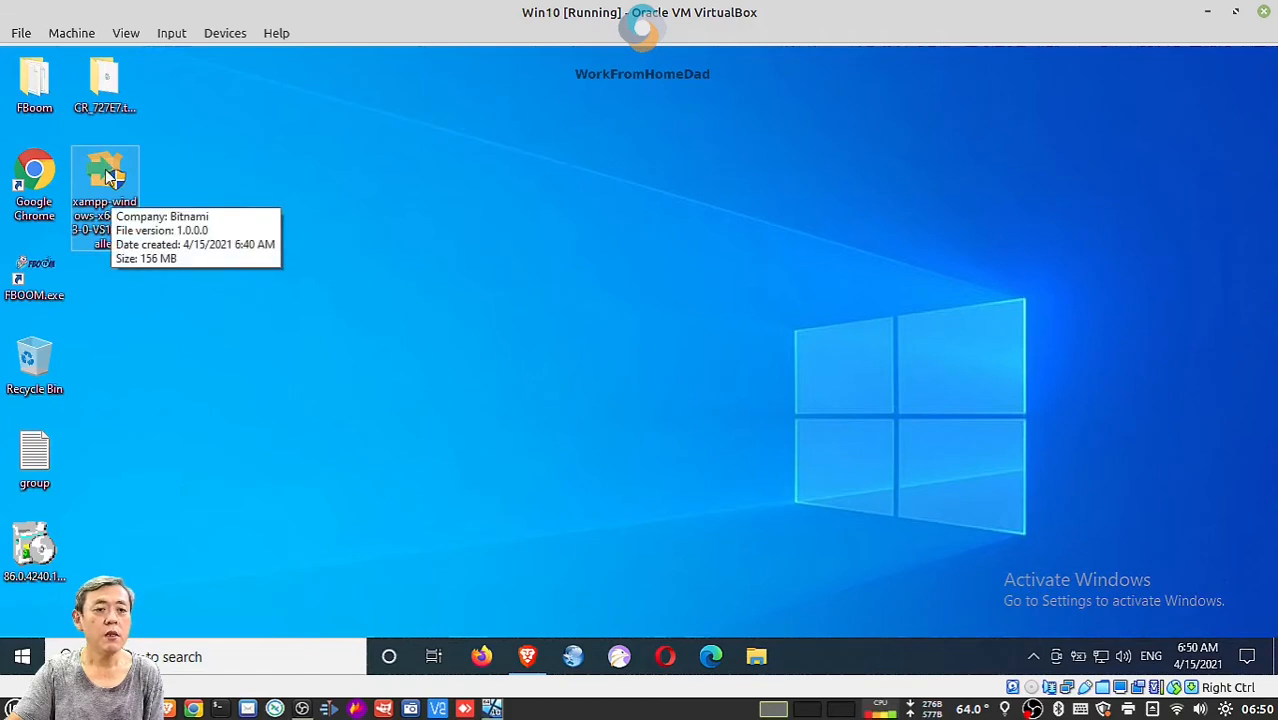
pyautogui.doubleClick(105, 169)
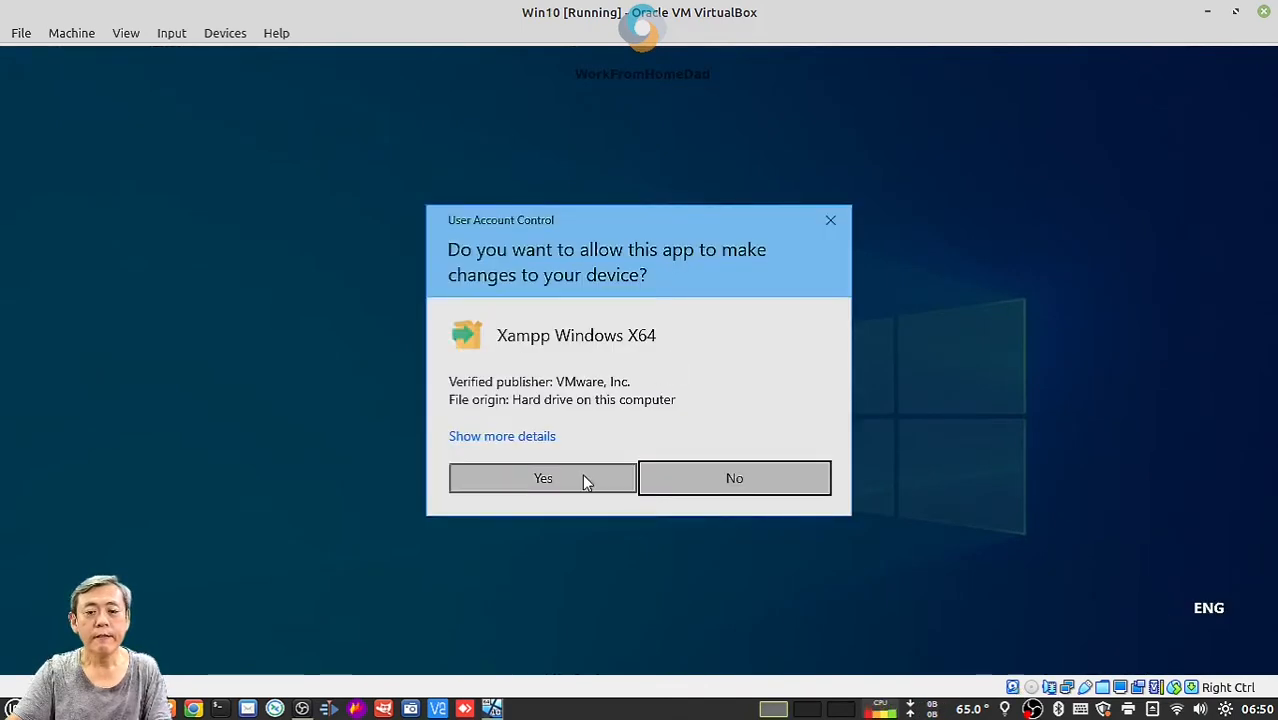
pyautogui.click(543, 478)
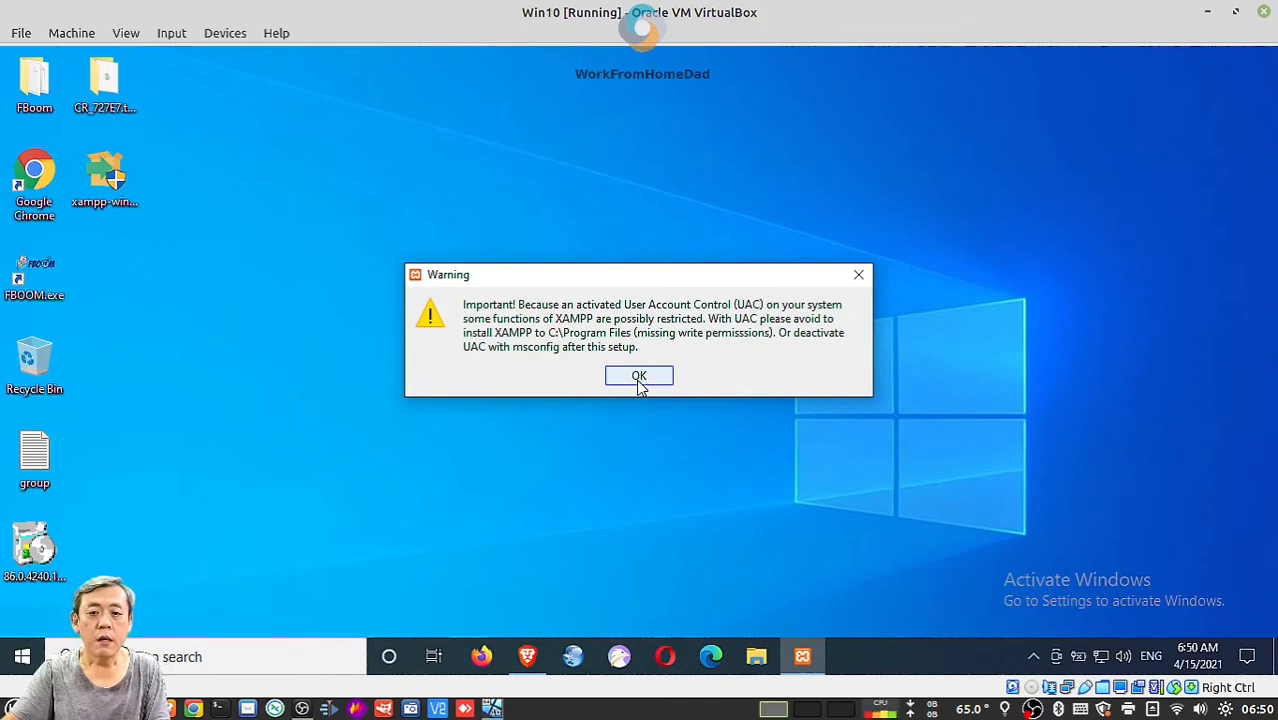
pyautogui.click(639, 378)
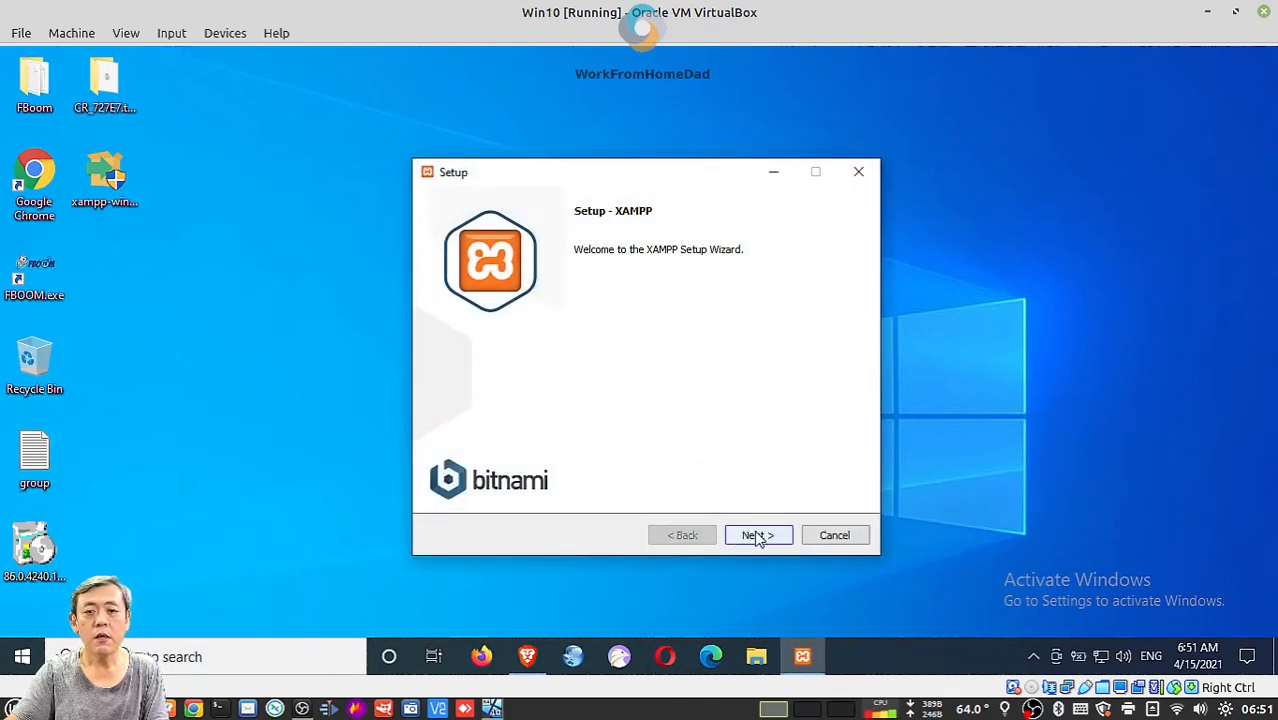
# Step: Install XAMPP with all components in C:\xampp, using English and keeping the Bitnami information option, and open the Bitnami link with Opera
pyautogui.click(757, 538)
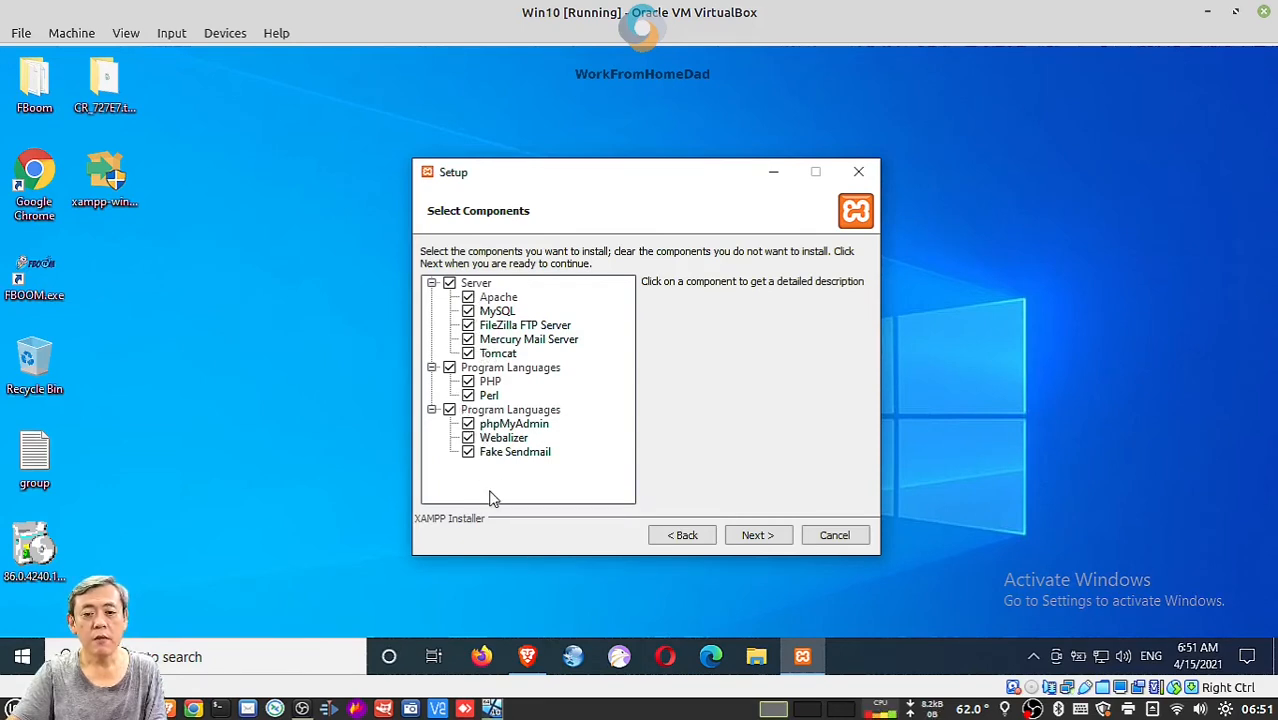
pyautogui.click(756, 538)
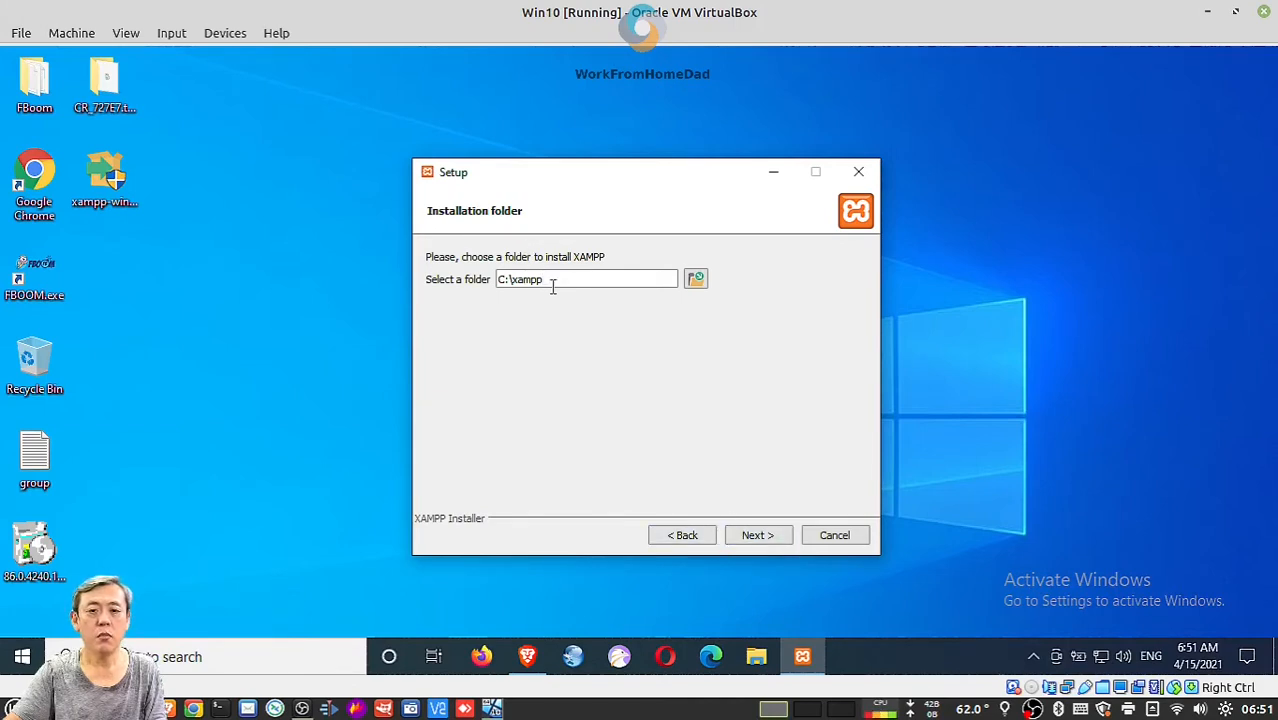
pyautogui.click(757, 536)
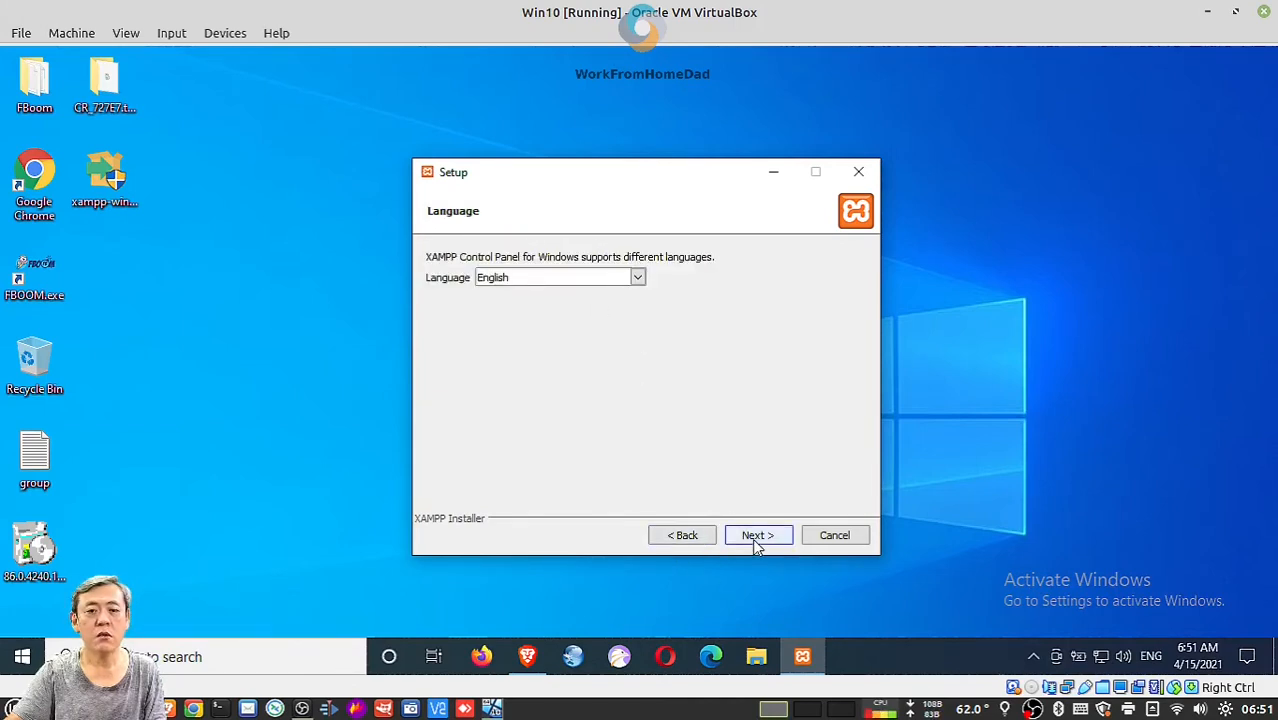
pyautogui.click(757, 540)
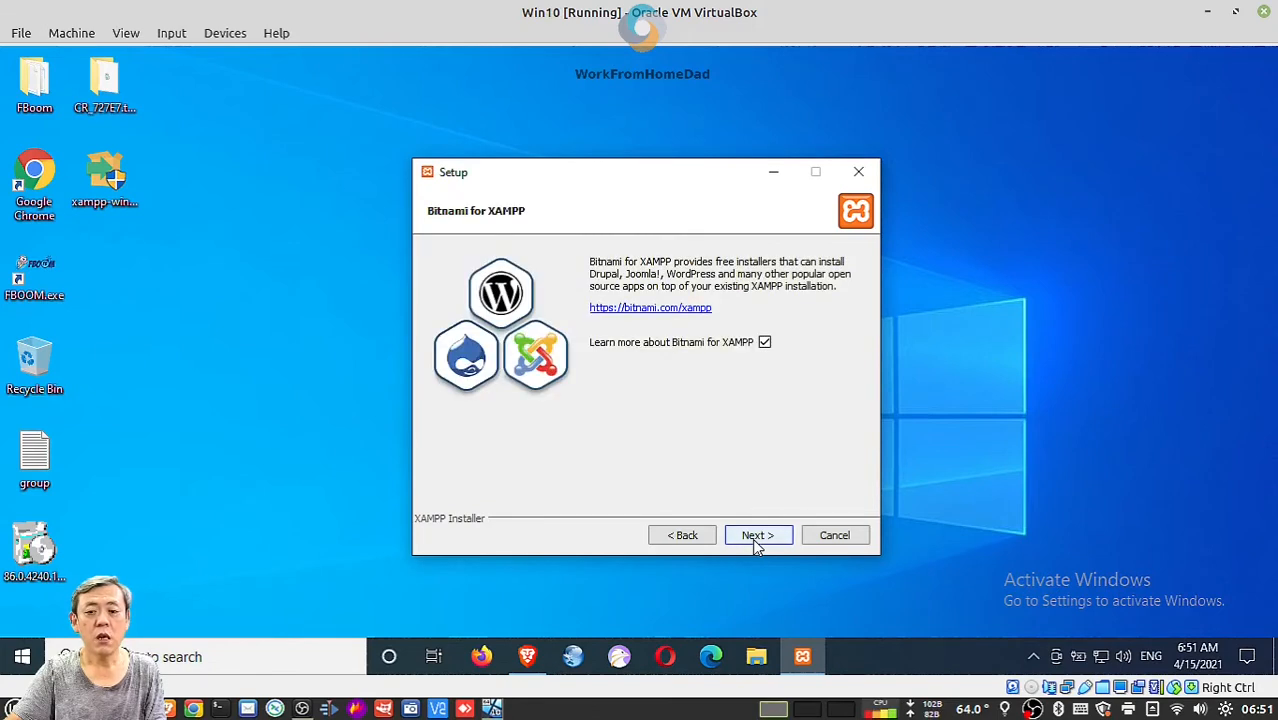
pyautogui.click(756, 538)
pyautogui.click(756, 538)
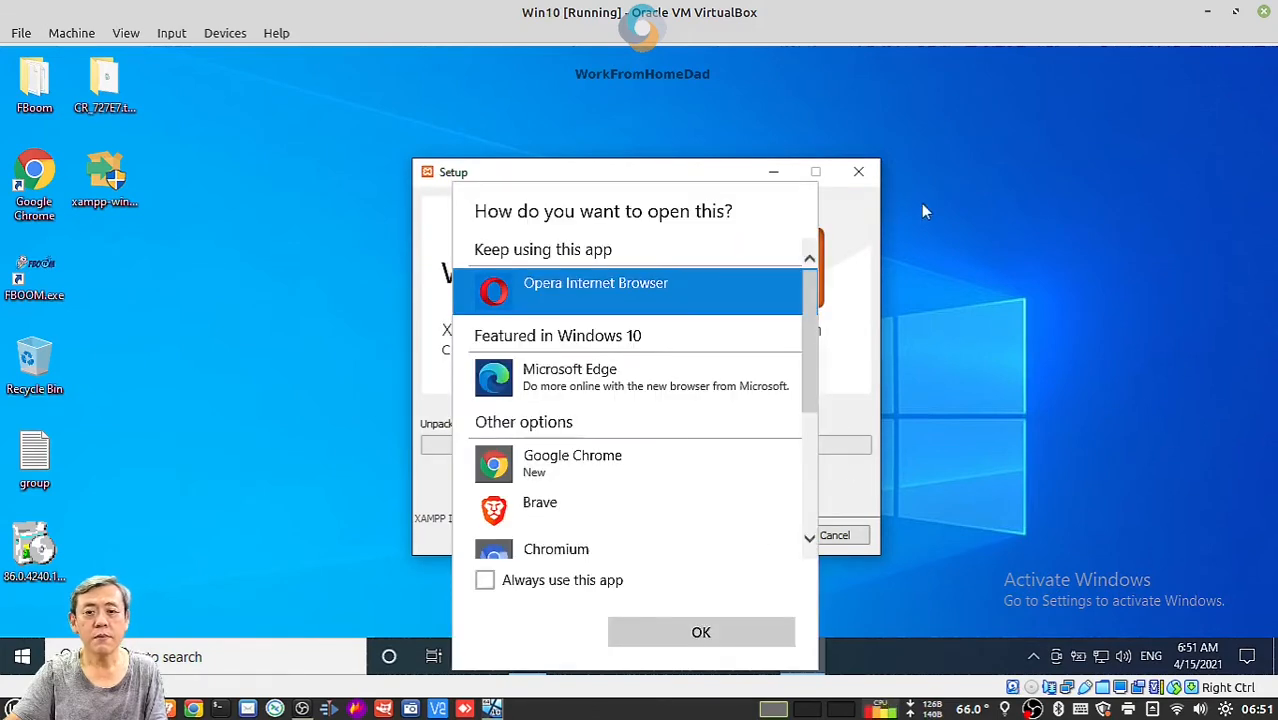
pyautogui.click(650, 633)
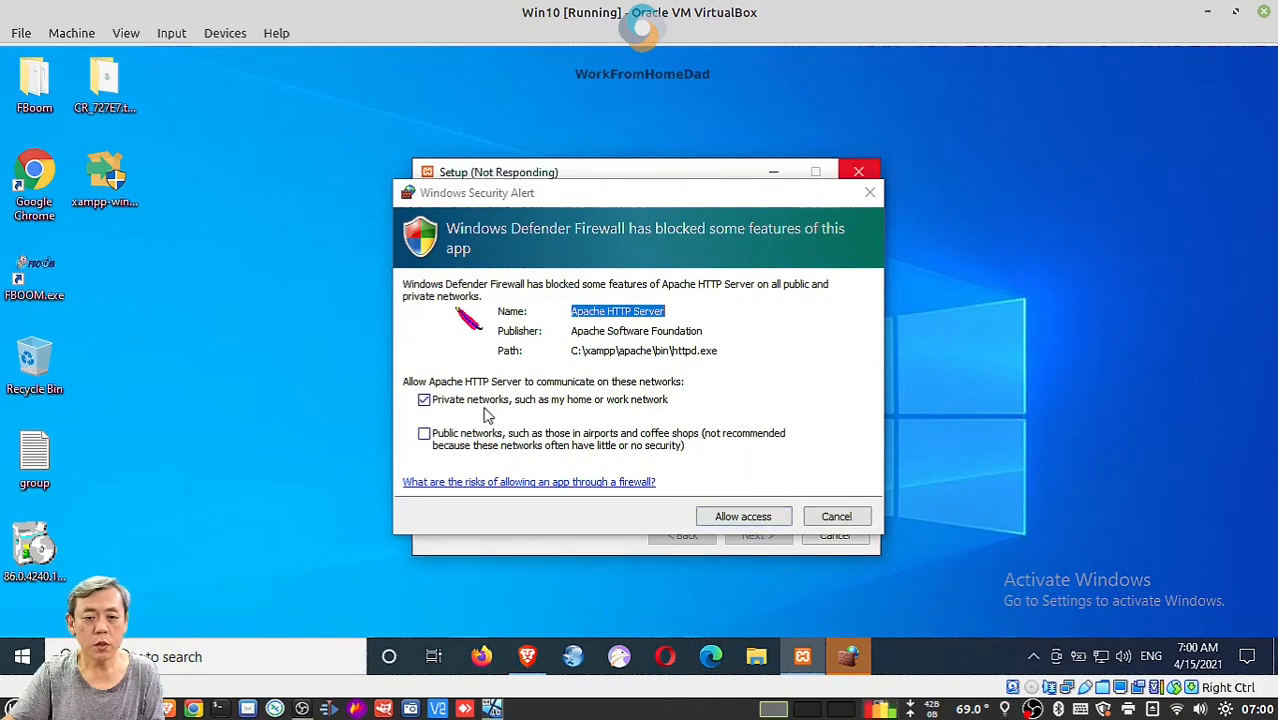
# Step: Allow Apache HTTP Server through the firewall on private networks and finish the setup with the Control Panel set to start
pyautogui.click(729, 523)
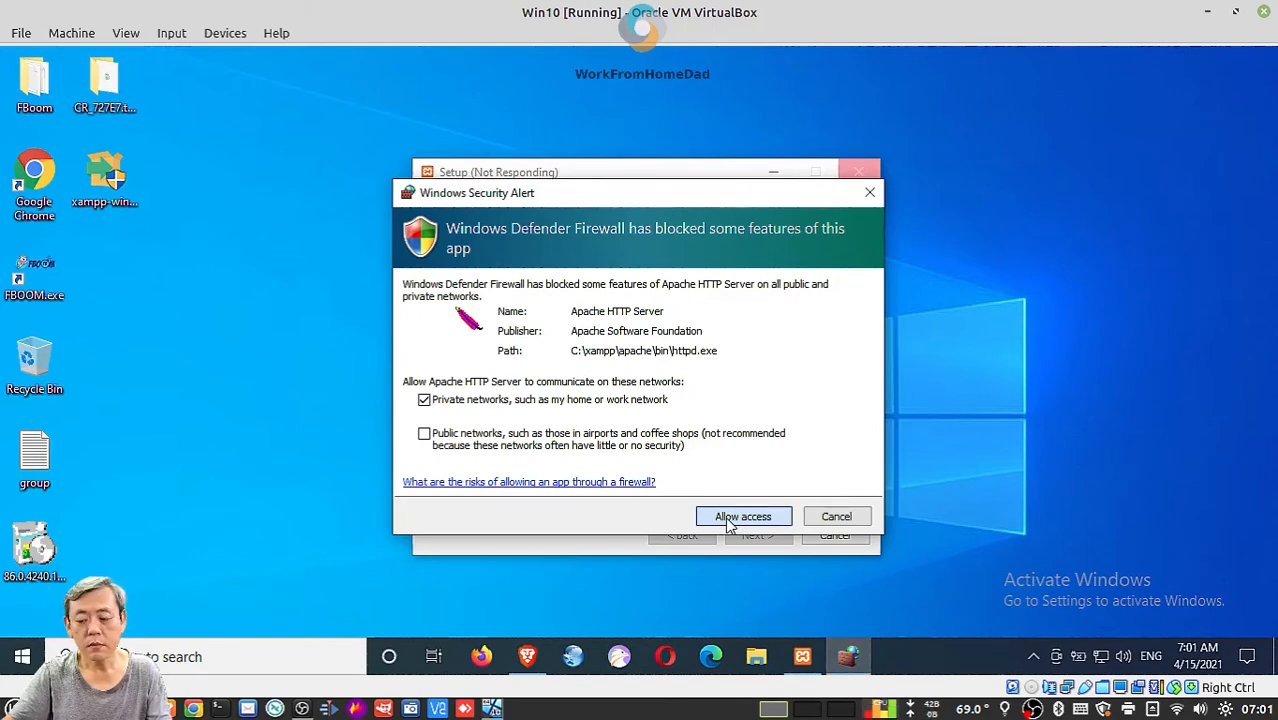
pyautogui.click(741, 518)
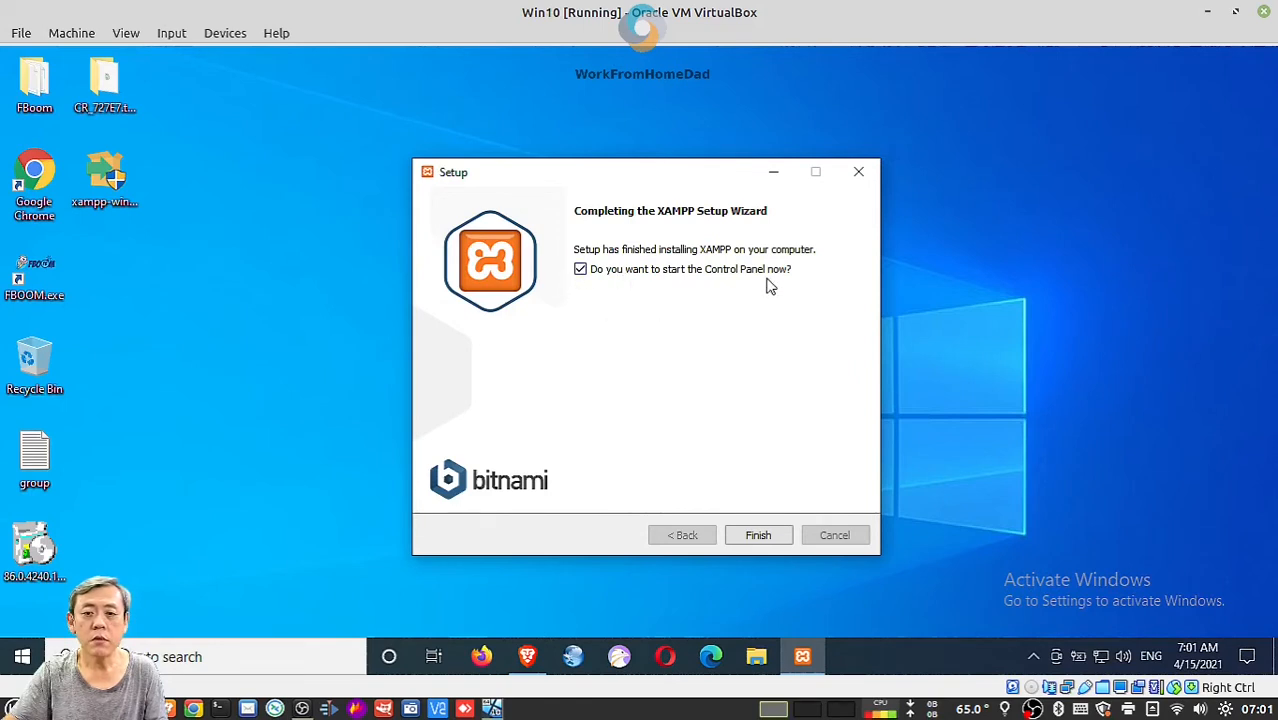
pyautogui.click(760, 535)
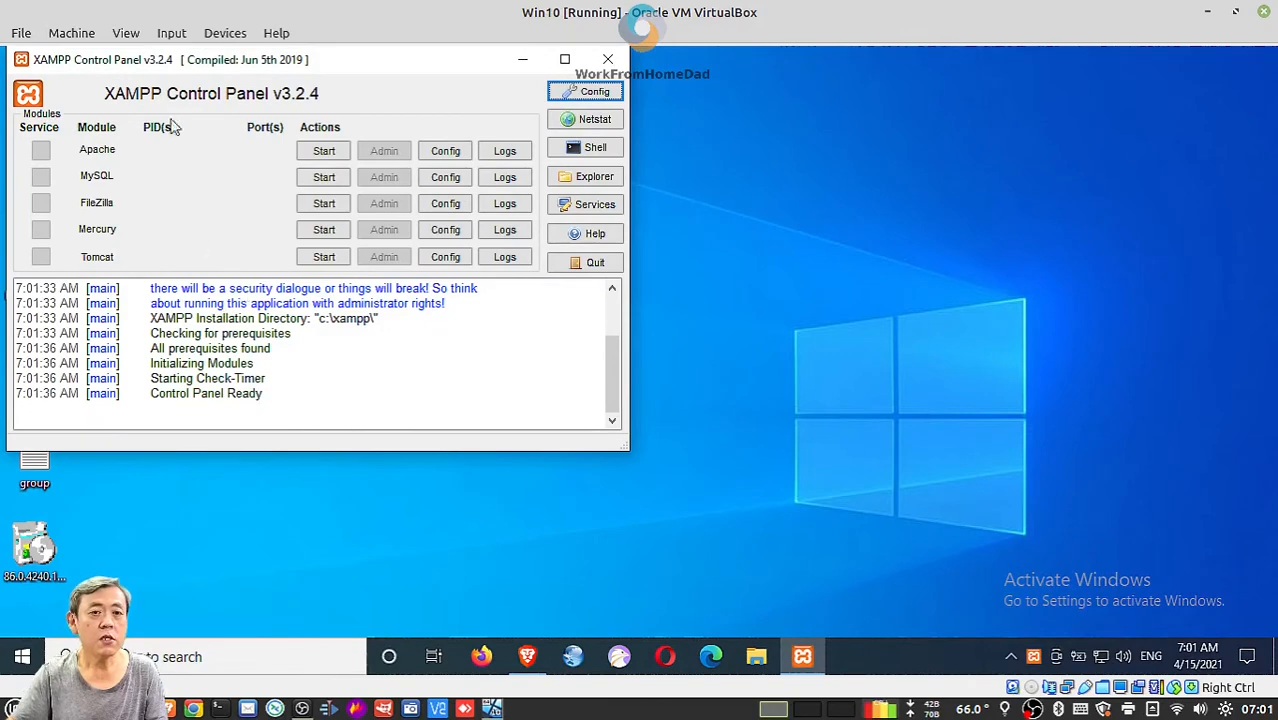
# Step: Start the Apache and MySQL modules in the XAMPP Control Panel and allow mysqld through the firewall on private networks
pyautogui.moveTo(178, 64); pyautogui.dragTo(790, 250)
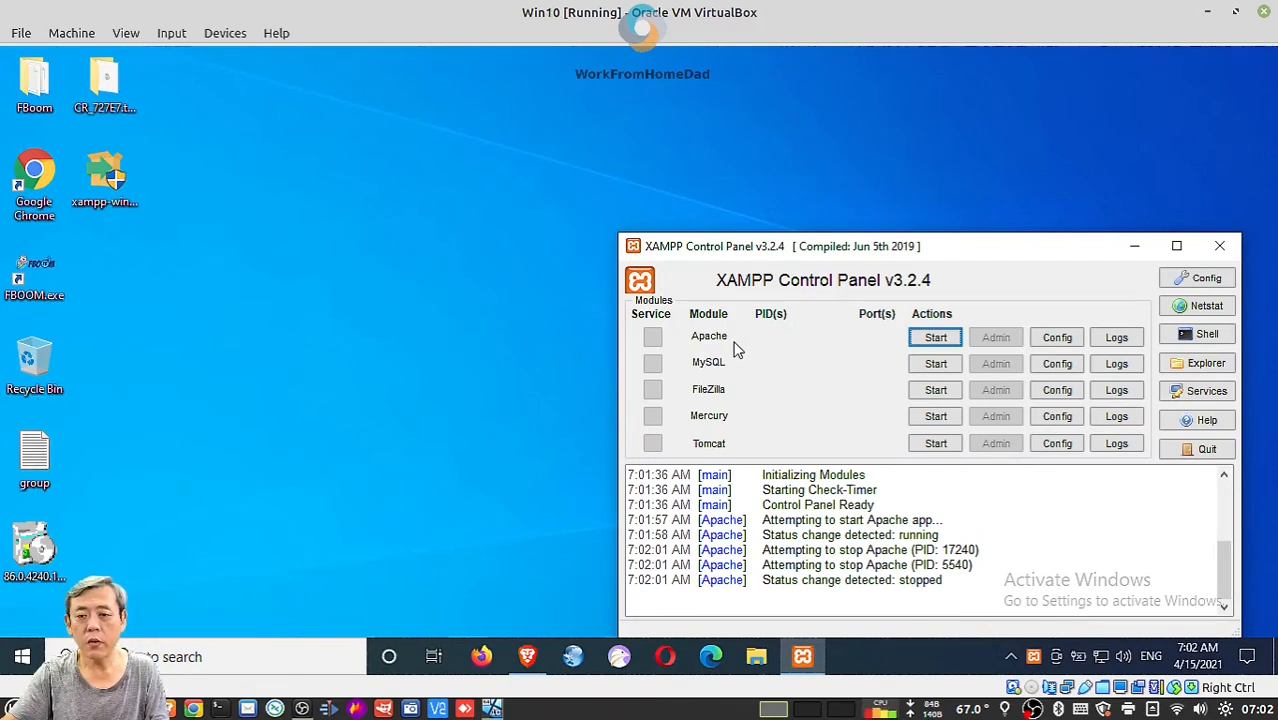
pyautogui.click(937, 340)
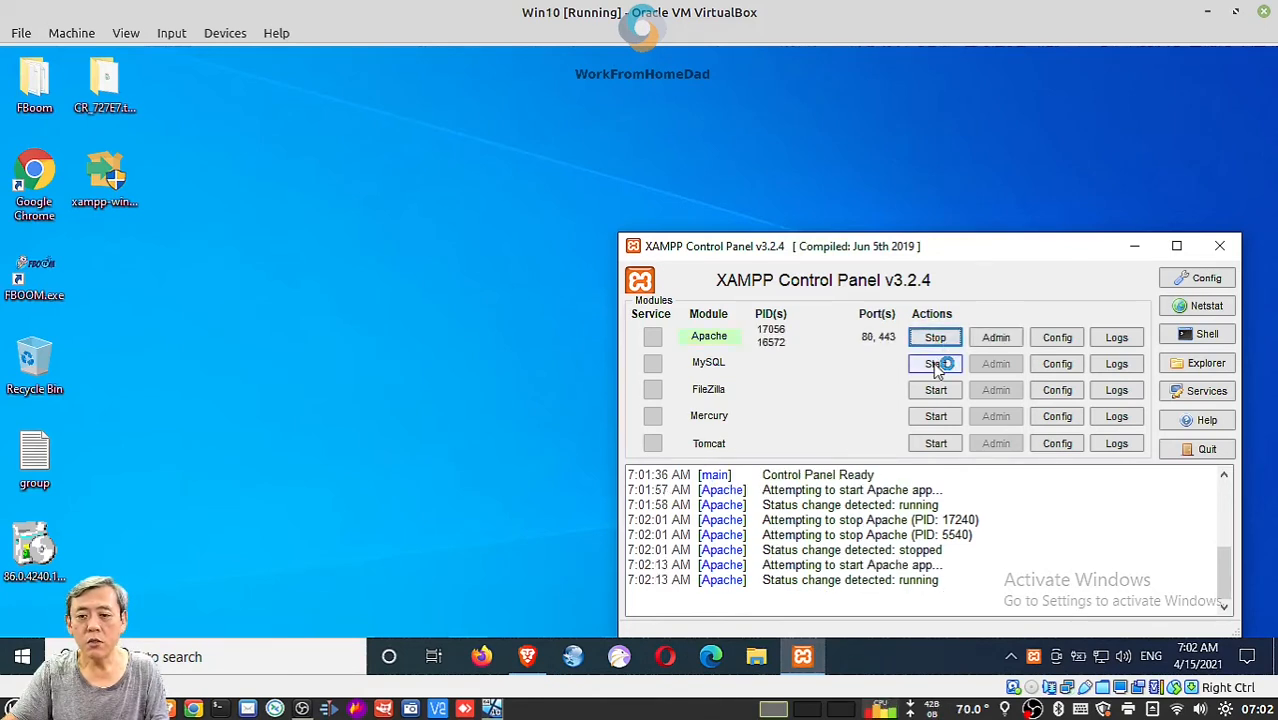
pyautogui.click(936, 365)
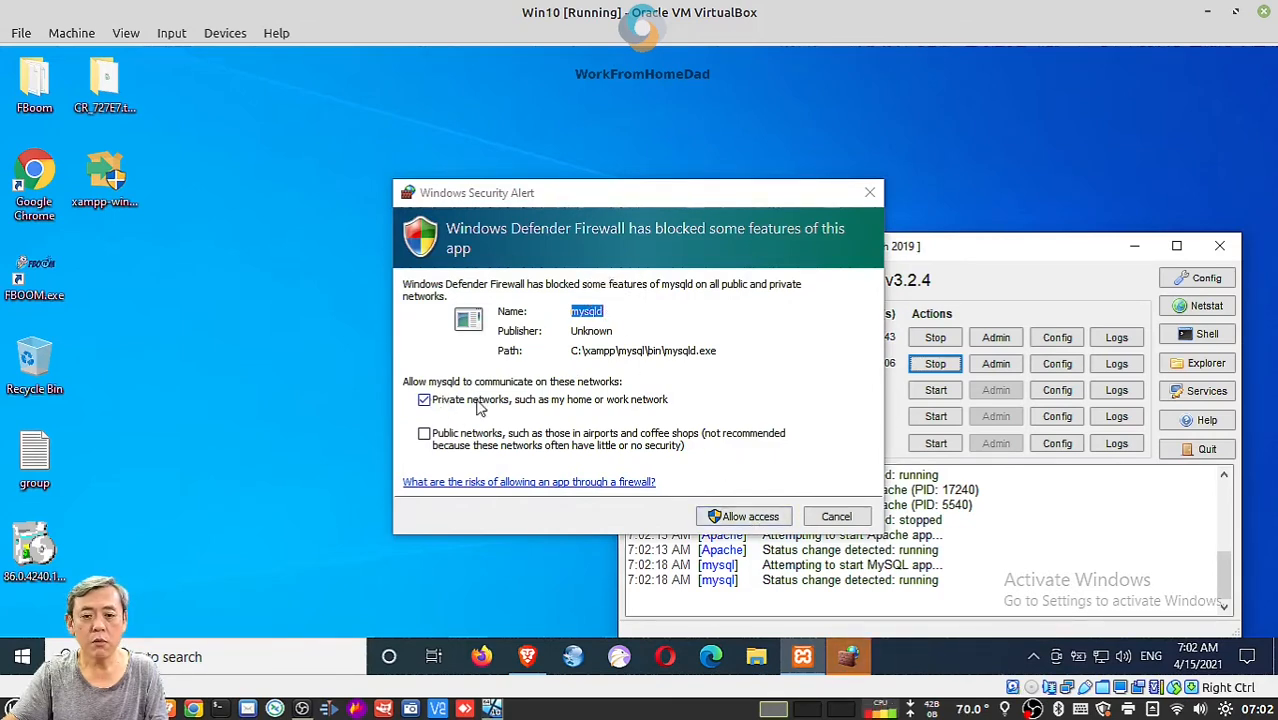
pyautogui.click(731, 521)
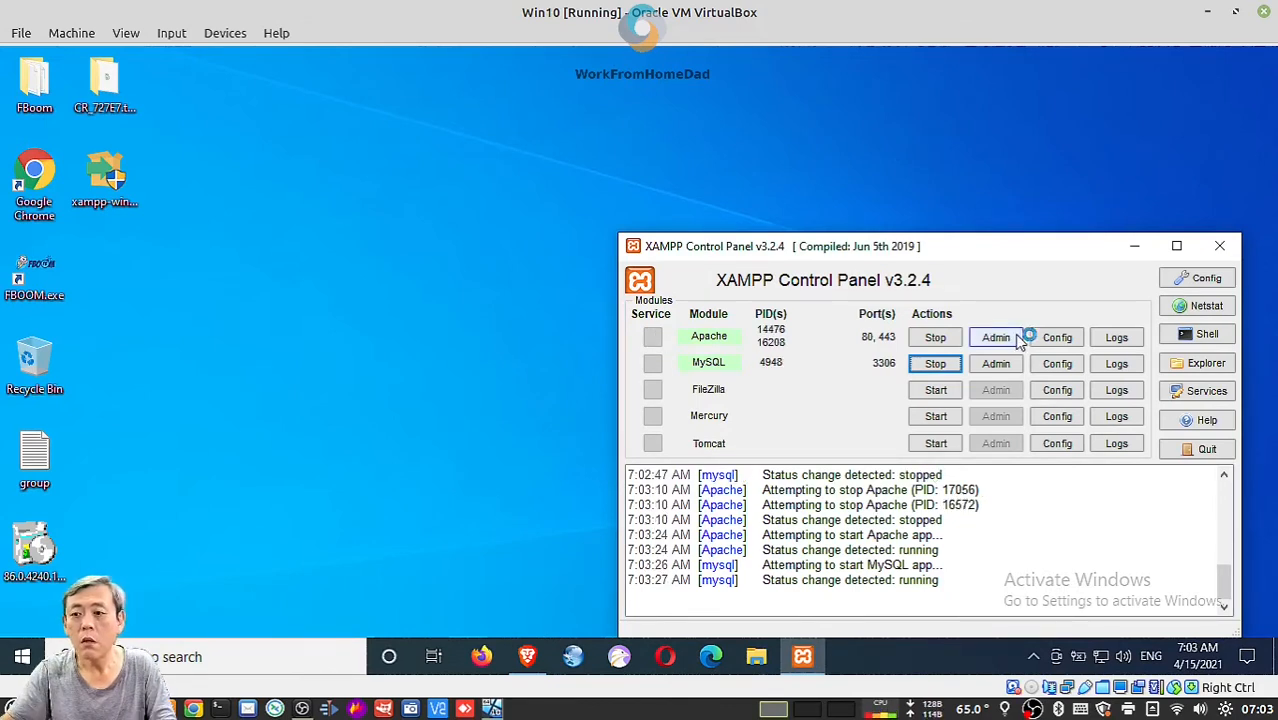
# Step: Try to save a control panel configuration that autostarts the Apache and MySQL modules
pyautogui.click(1205, 280)
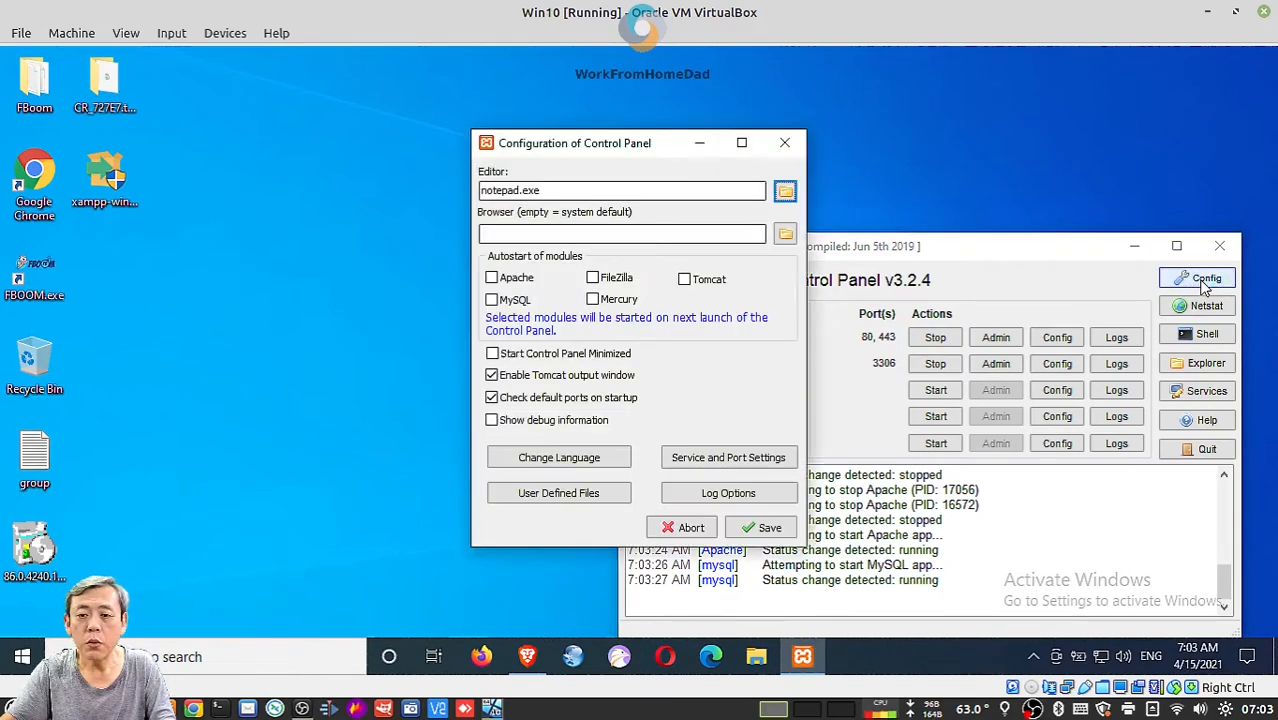
pyautogui.click(493, 280)
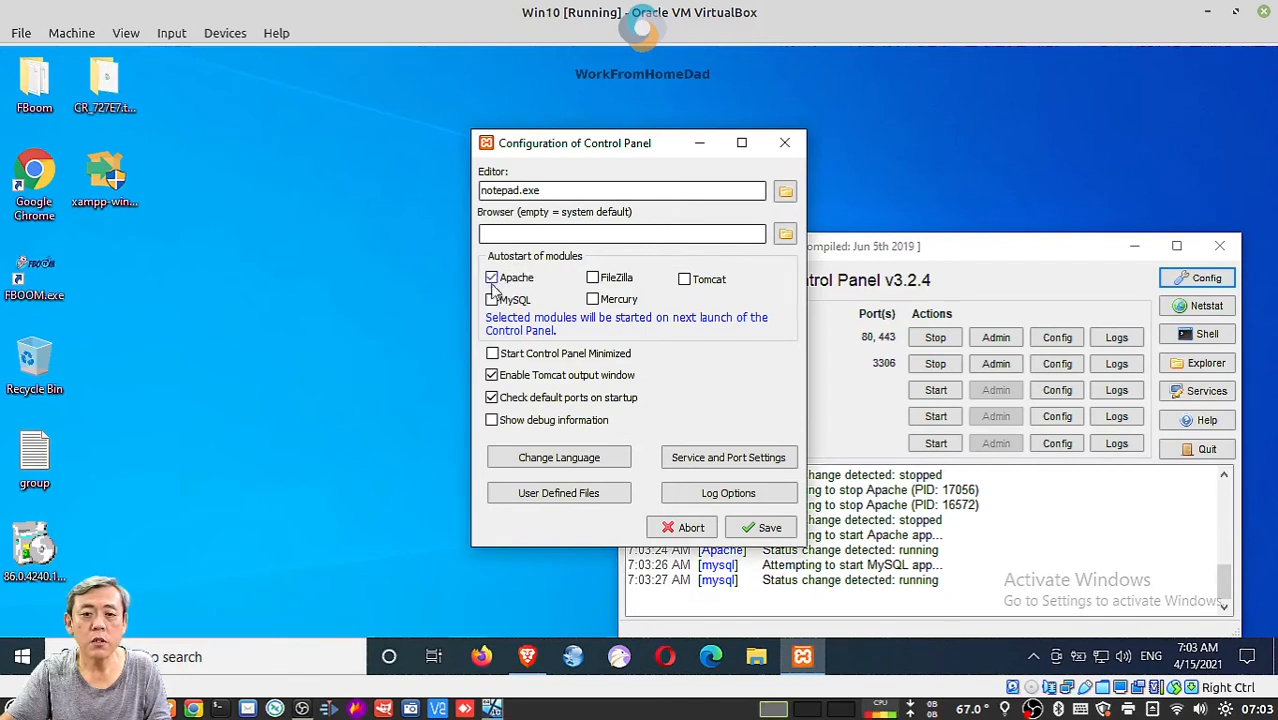
pyautogui.click(492, 301)
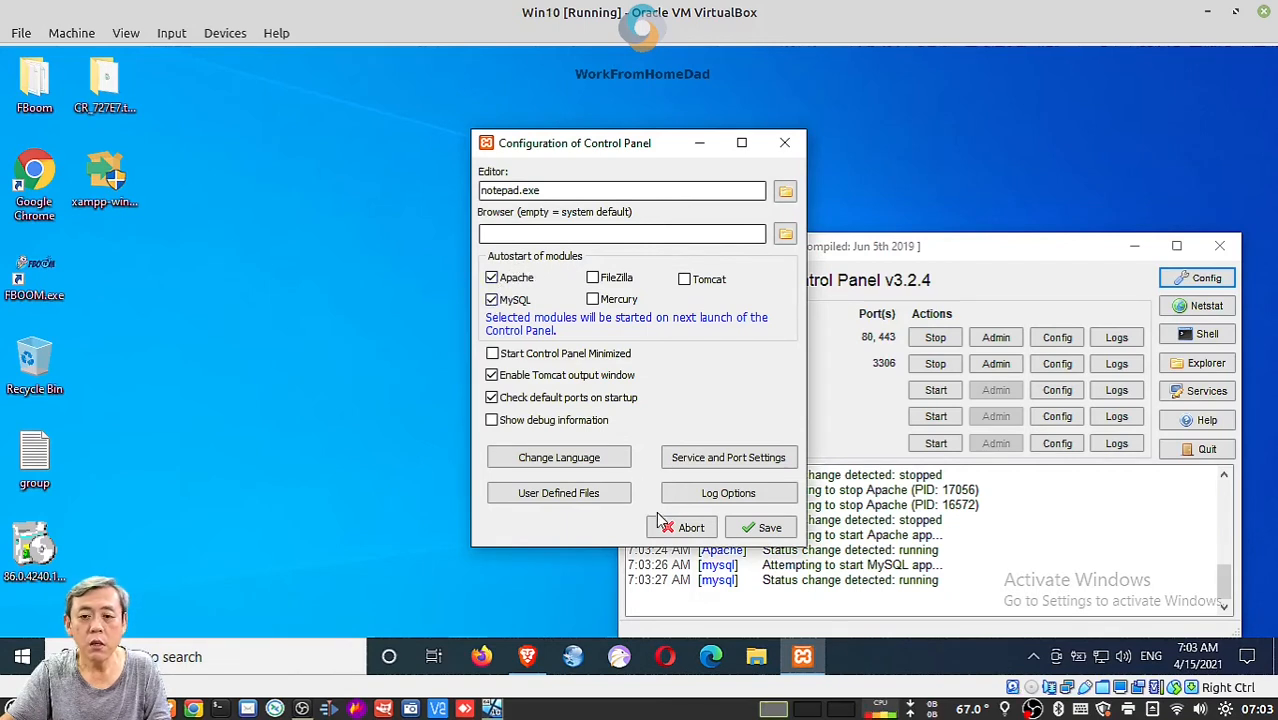
pyautogui.click(768, 530)
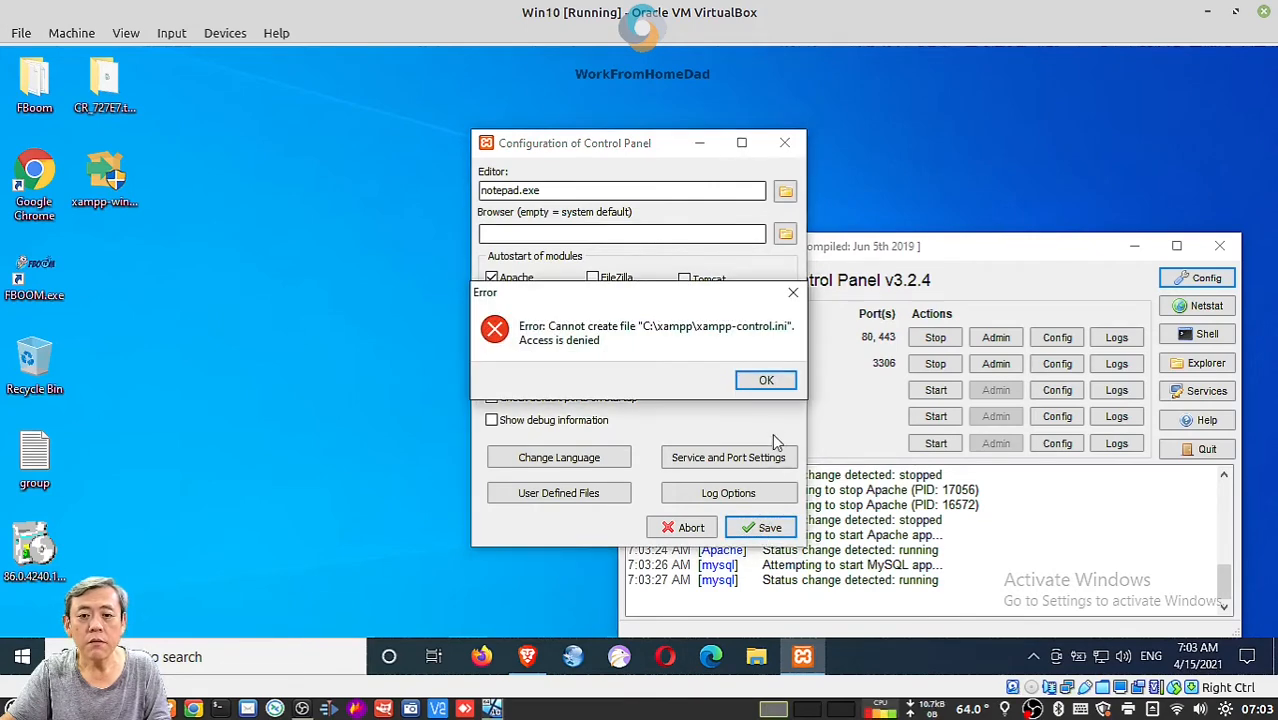
pyautogui.click(770, 382)
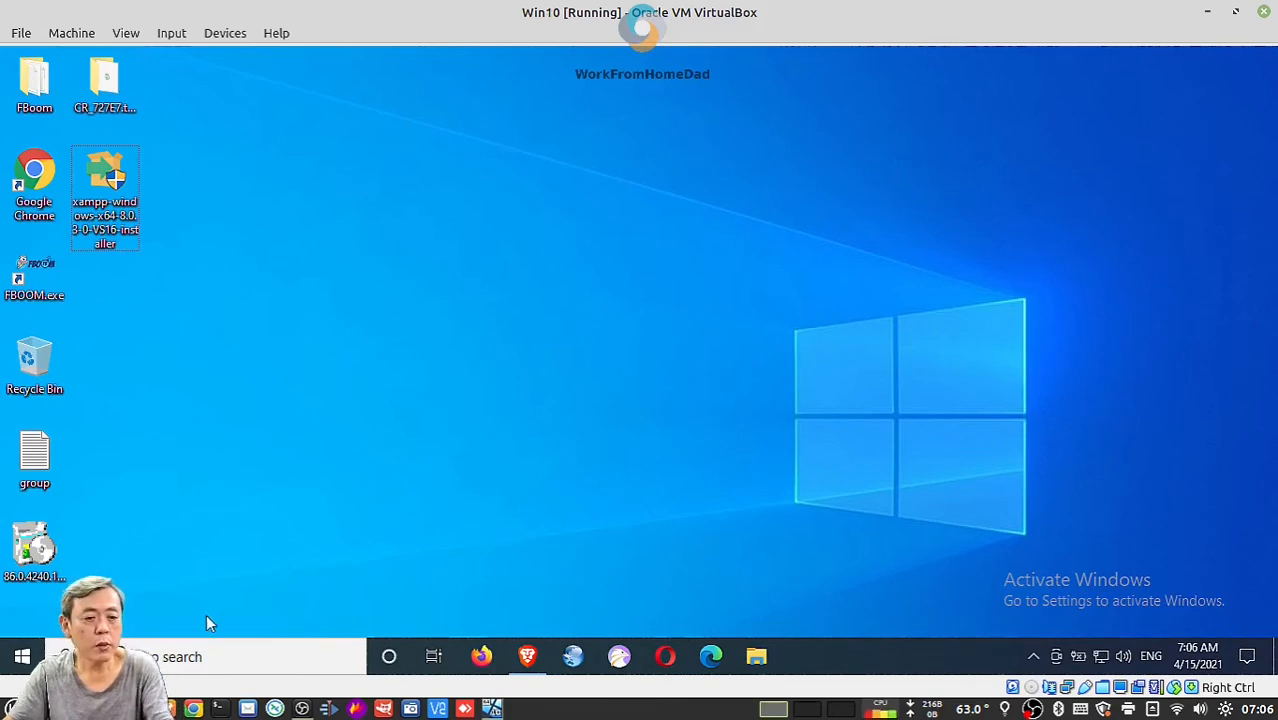
# Step: Run XAMPP Control Panel as administrator, allow xampp-control.exe to make changes, and move its window toward the middle of the desktop
pyautogui.click(26, 657)
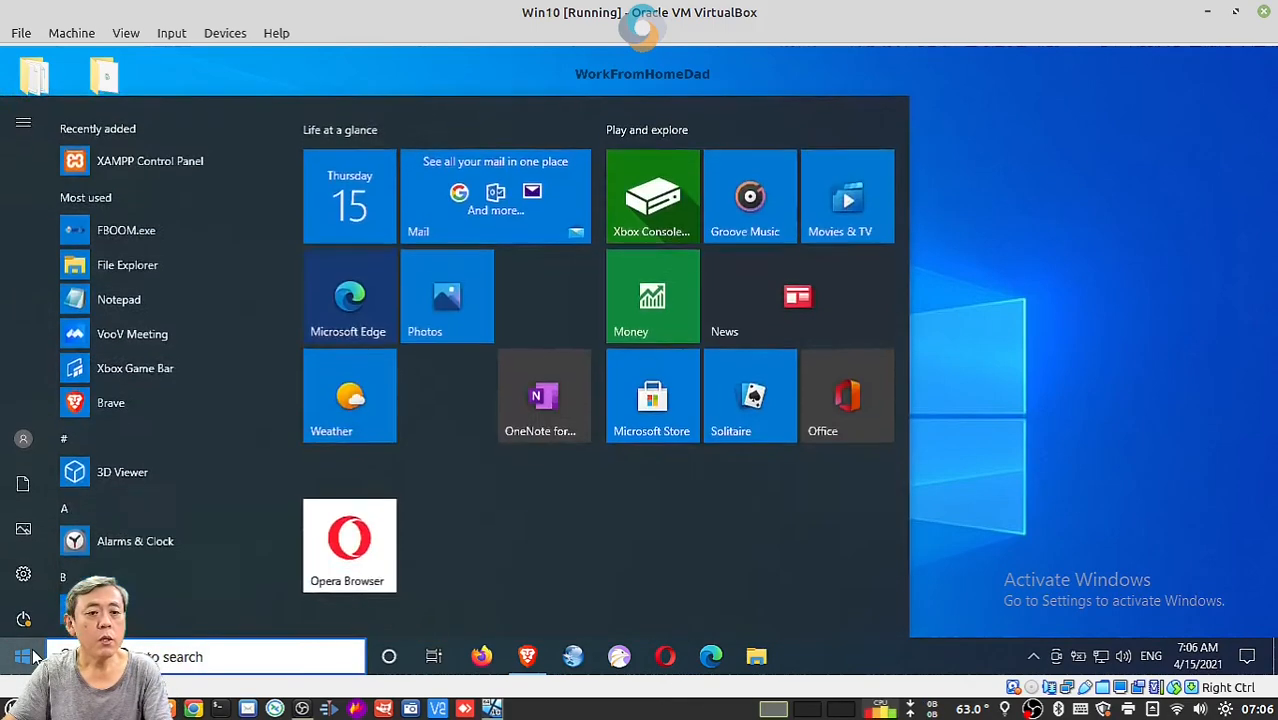
pyautogui.rightClick(168, 156)
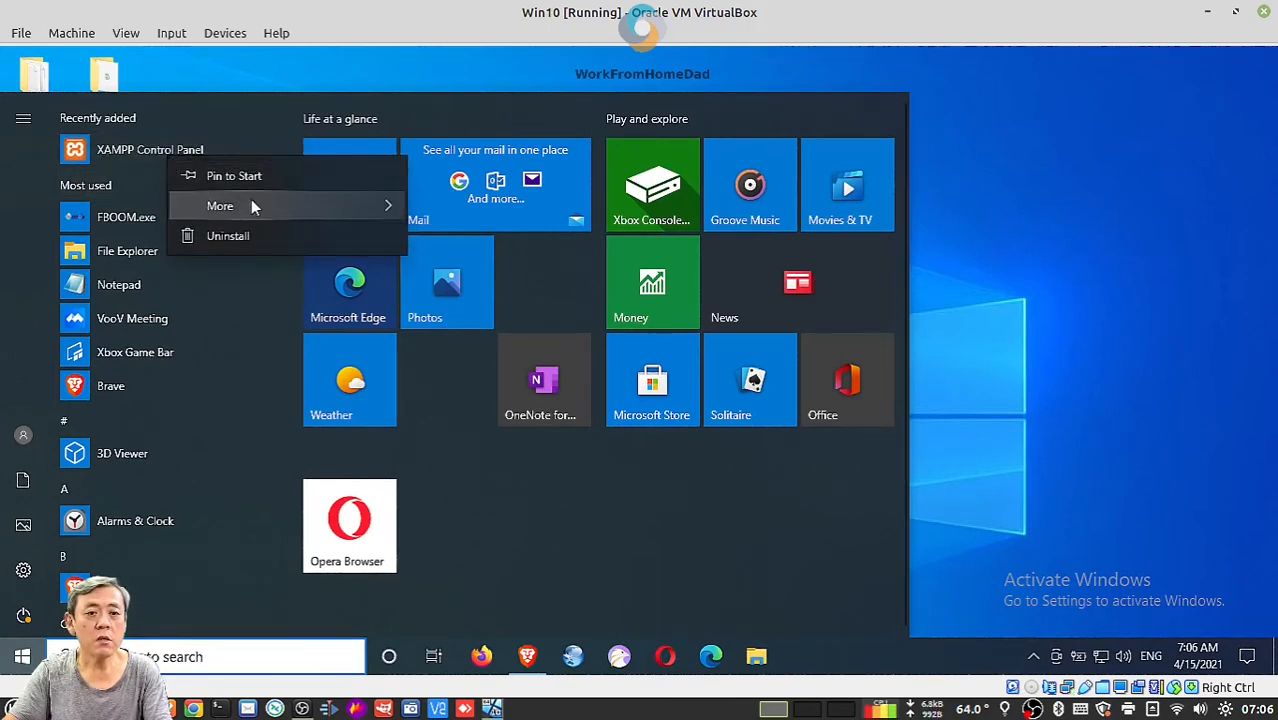
pyautogui.moveTo(251, 201)
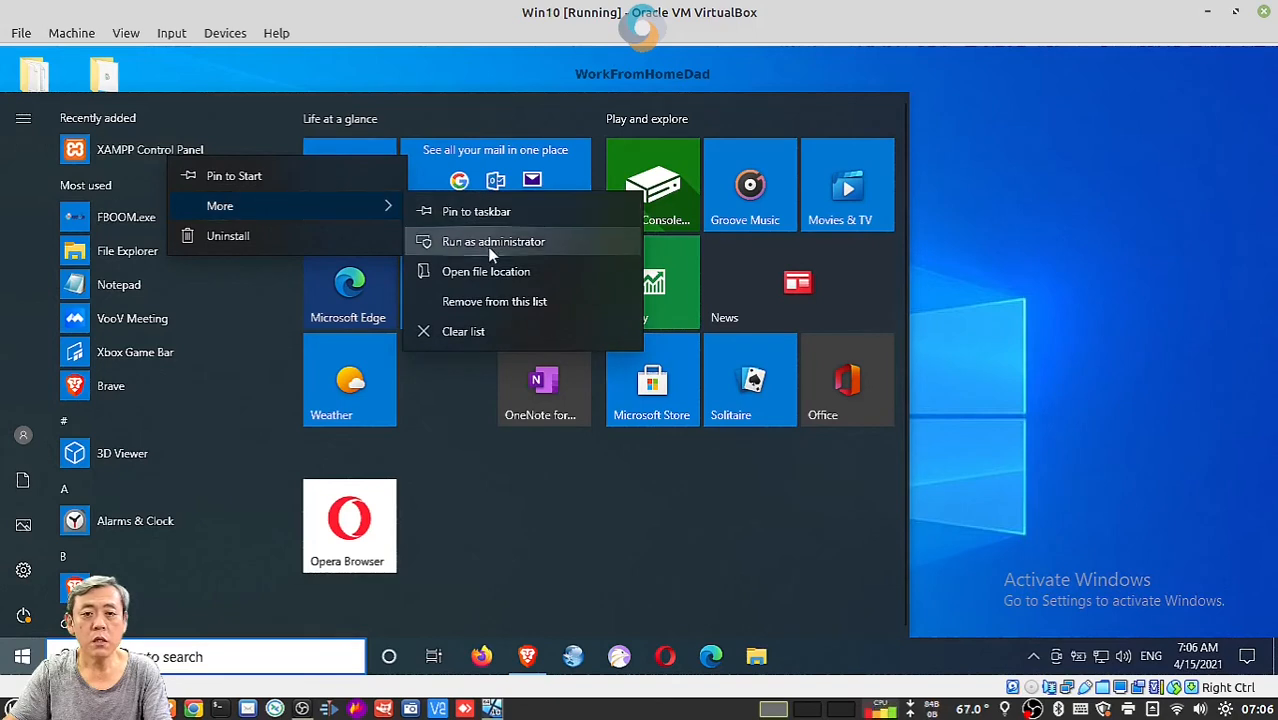
pyautogui.click(523, 245)
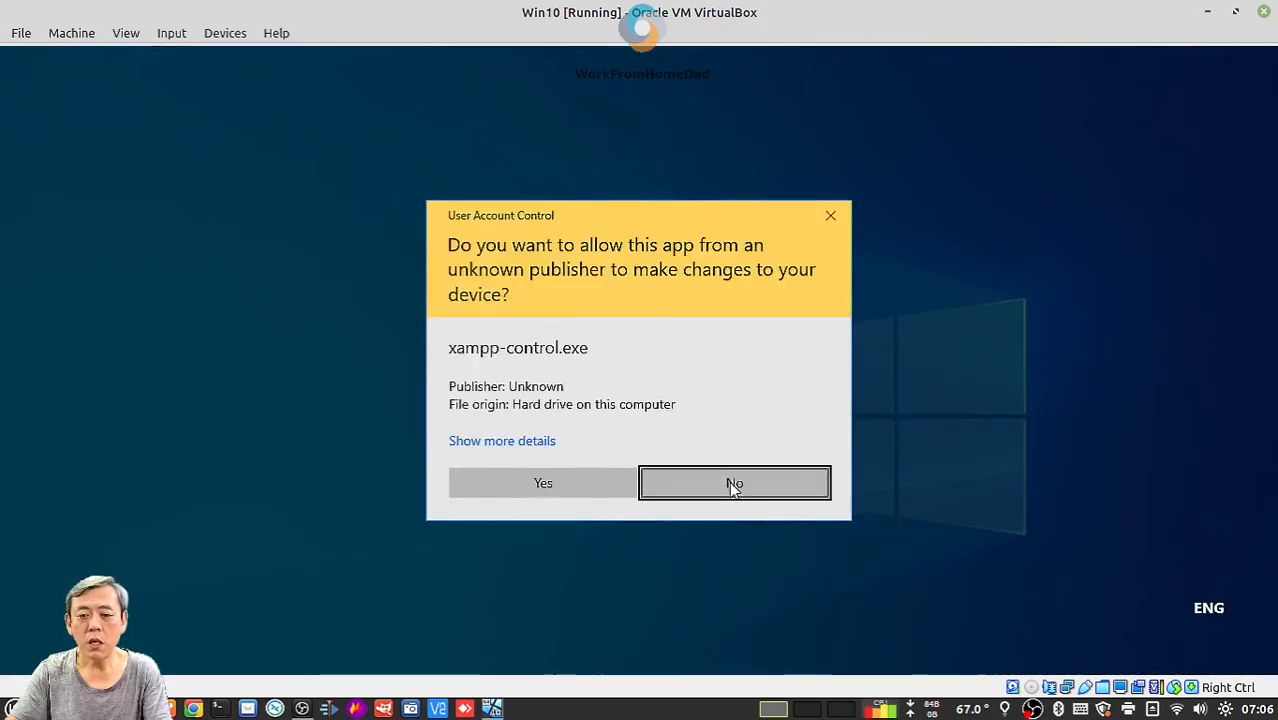
pyautogui.click(560, 487)
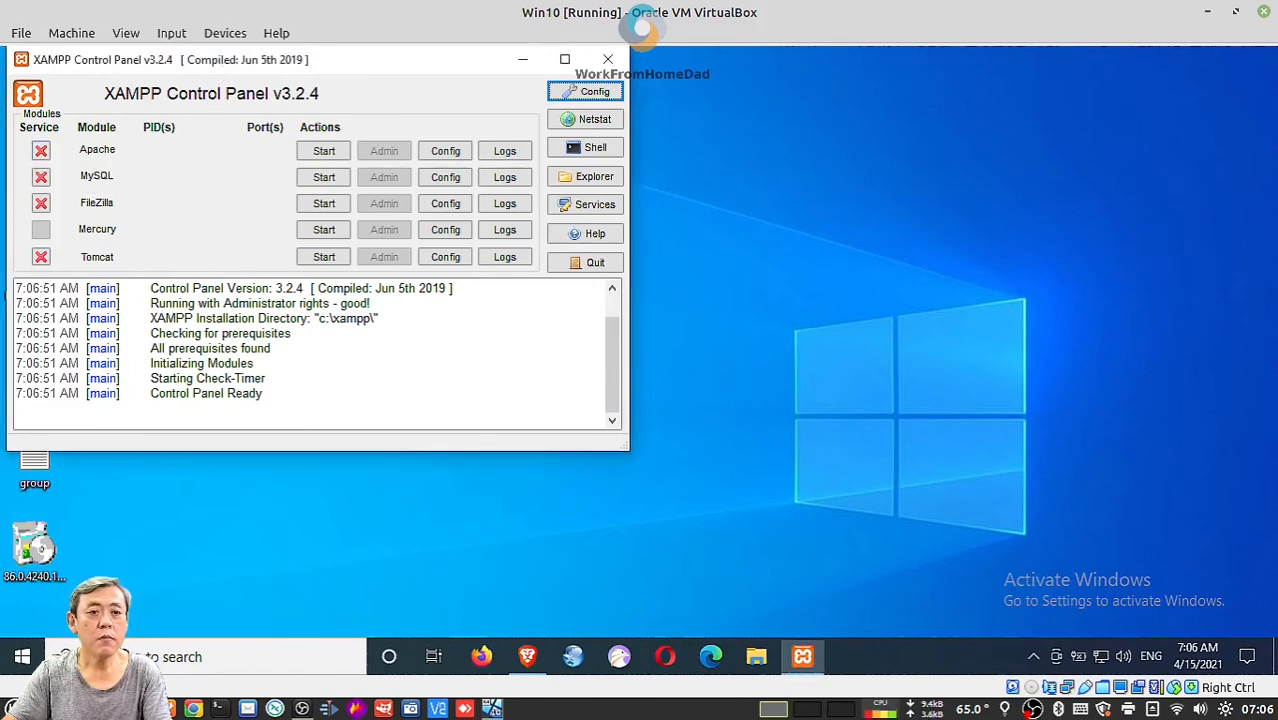
pyautogui.moveTo(222, 70); pyautogui.dragTo(650, 178)
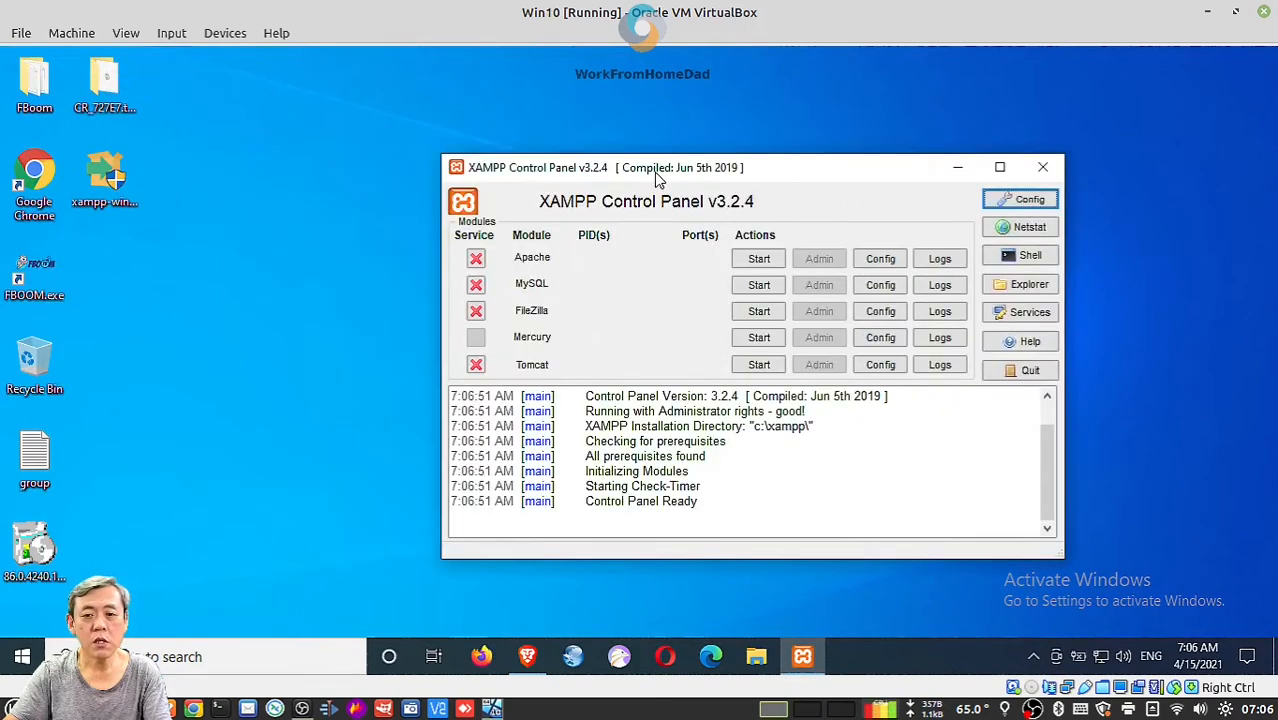
# Step: Install Apache and MySQL as Windows services from the XAMPP Control Panel
pyautogui.click(476, 260)
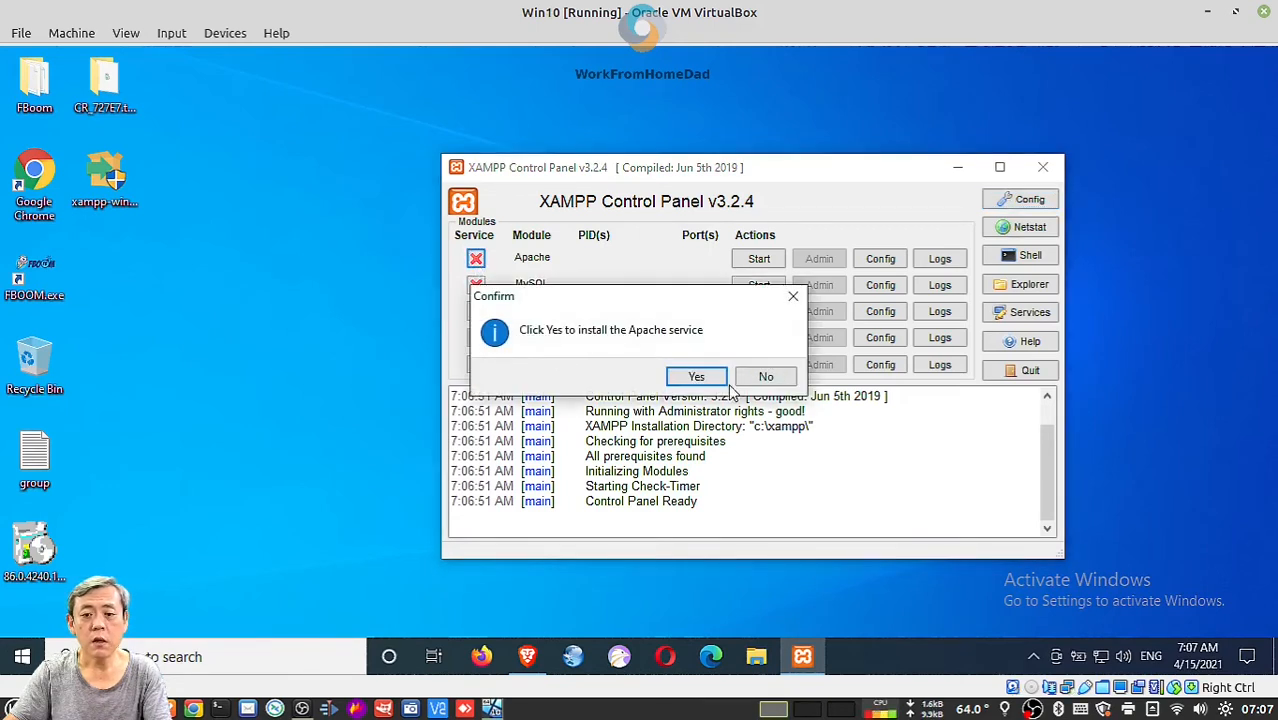
pyautogui.click(698, 377)
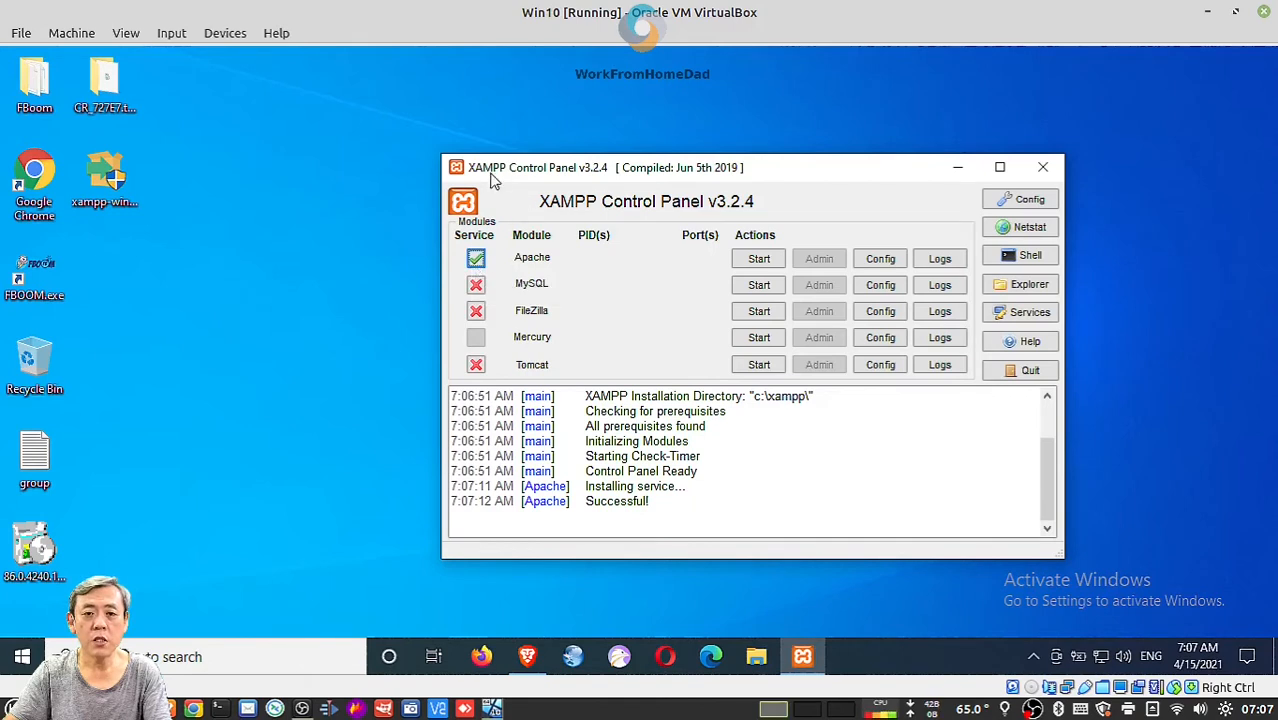
pyautogui.click(477, 285)
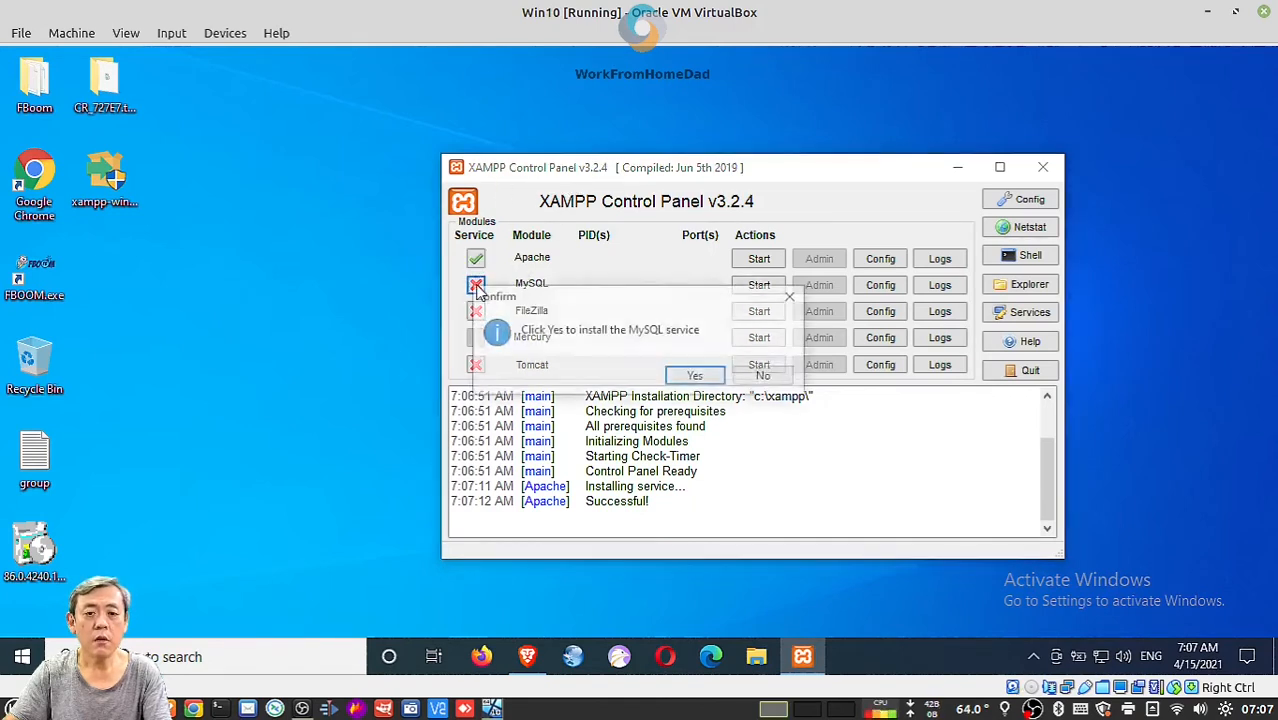
pyautogui.click(697, 376)
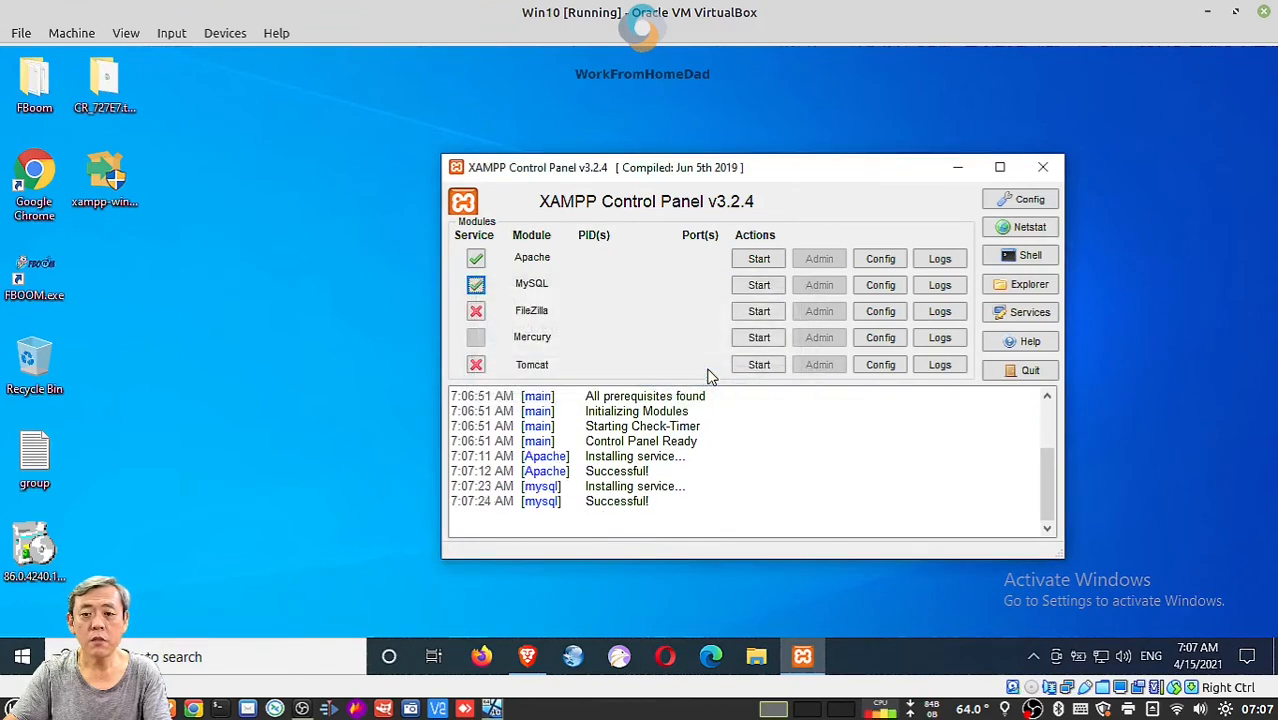
# Step: Start the Apache and MySQL services and minimize the XAMPP Control Panel window
pyautogui.click(762, 262)
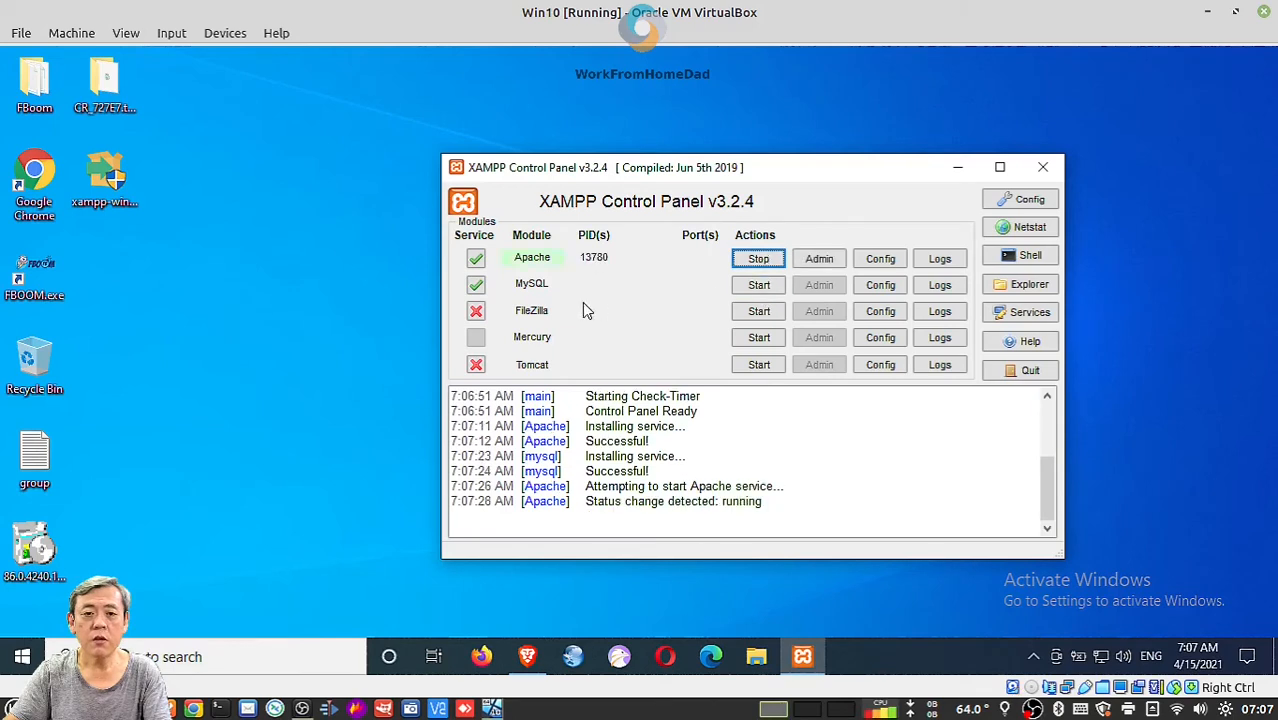
pyautogui.click(761, 286)
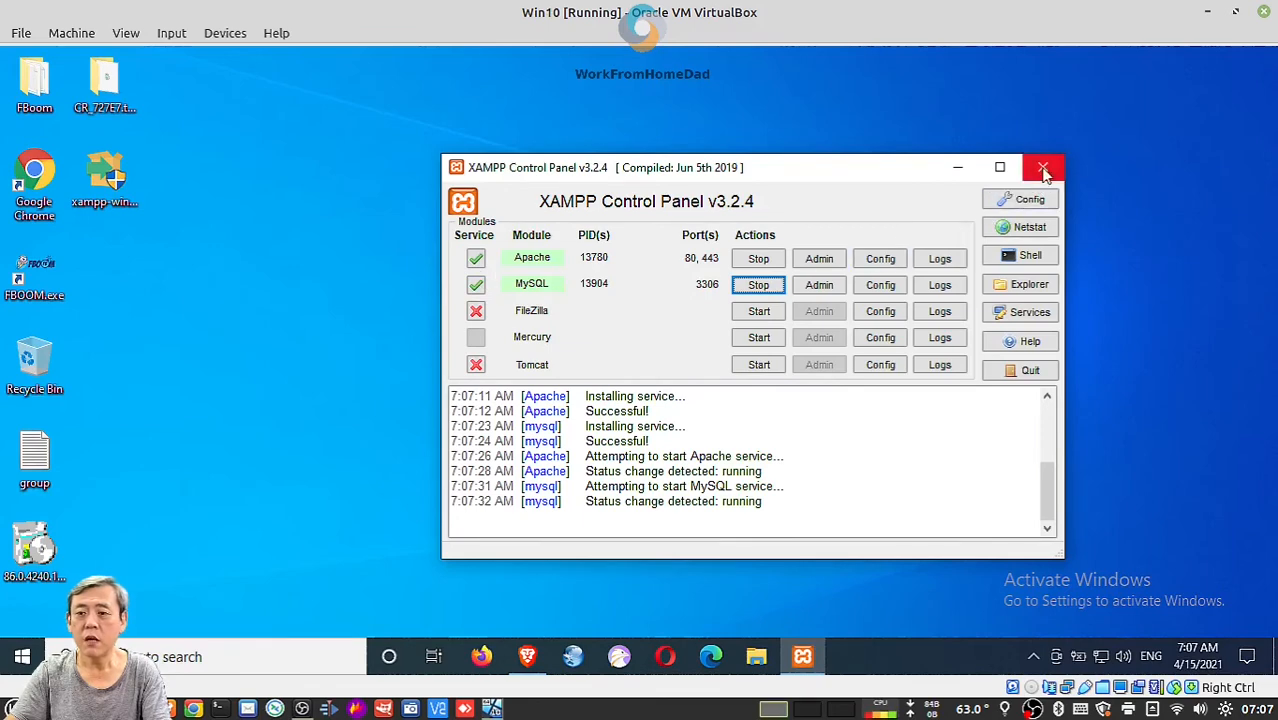
pyautogui.click(955, 173)
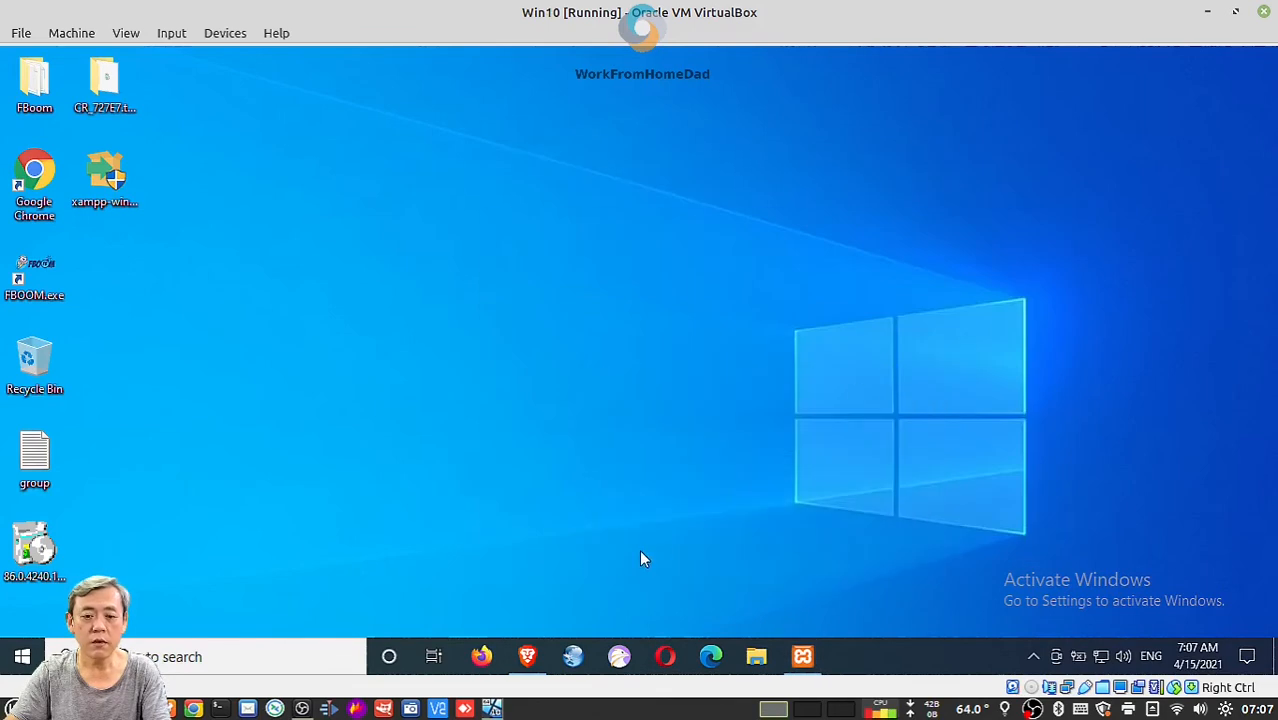
# Step: Switch to the Brave browser and load localhost in a new tab
pyautogui.click(527, 656)
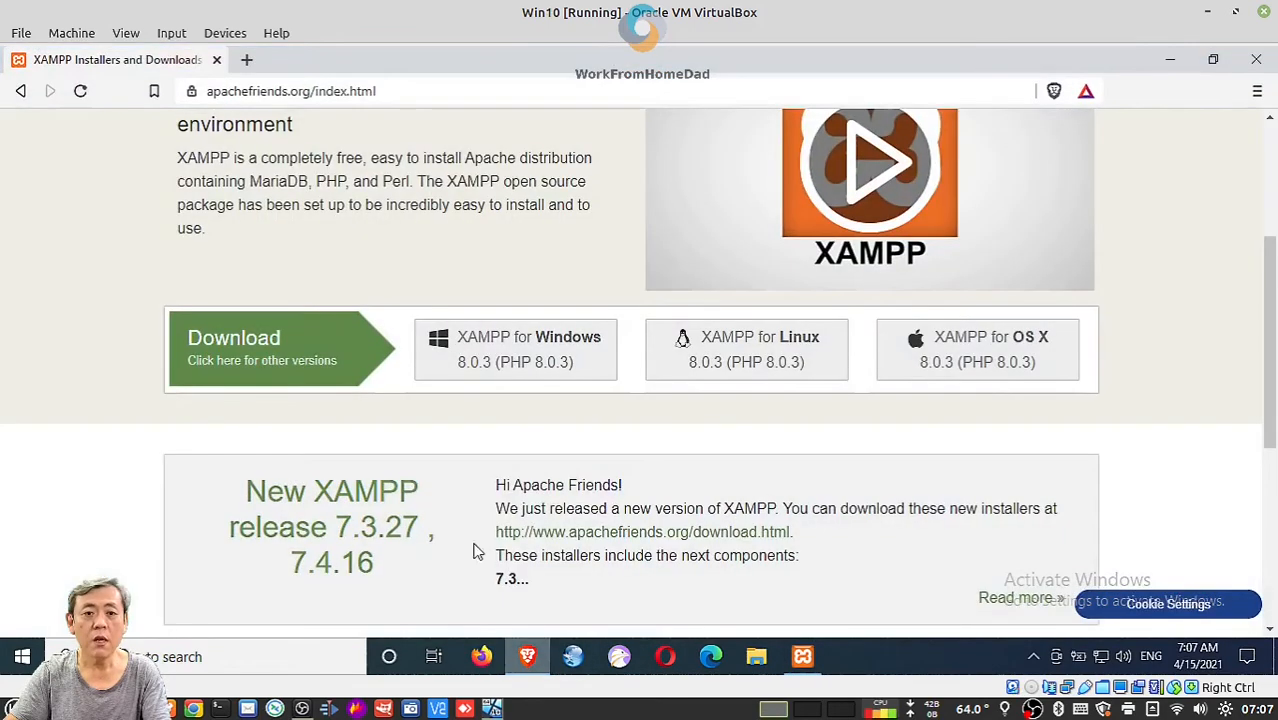
pyautogui.click(246, 59)
pyautogui.click(320, 88)
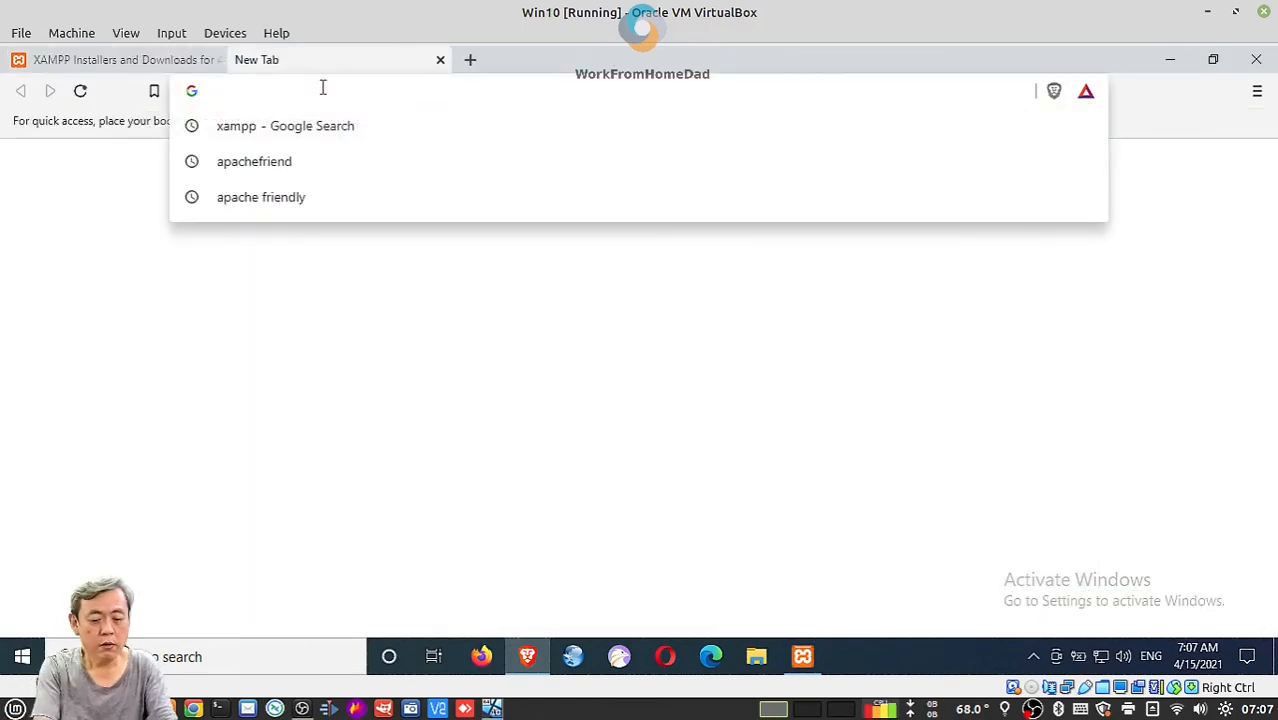
pyautogui.write('localhost:')
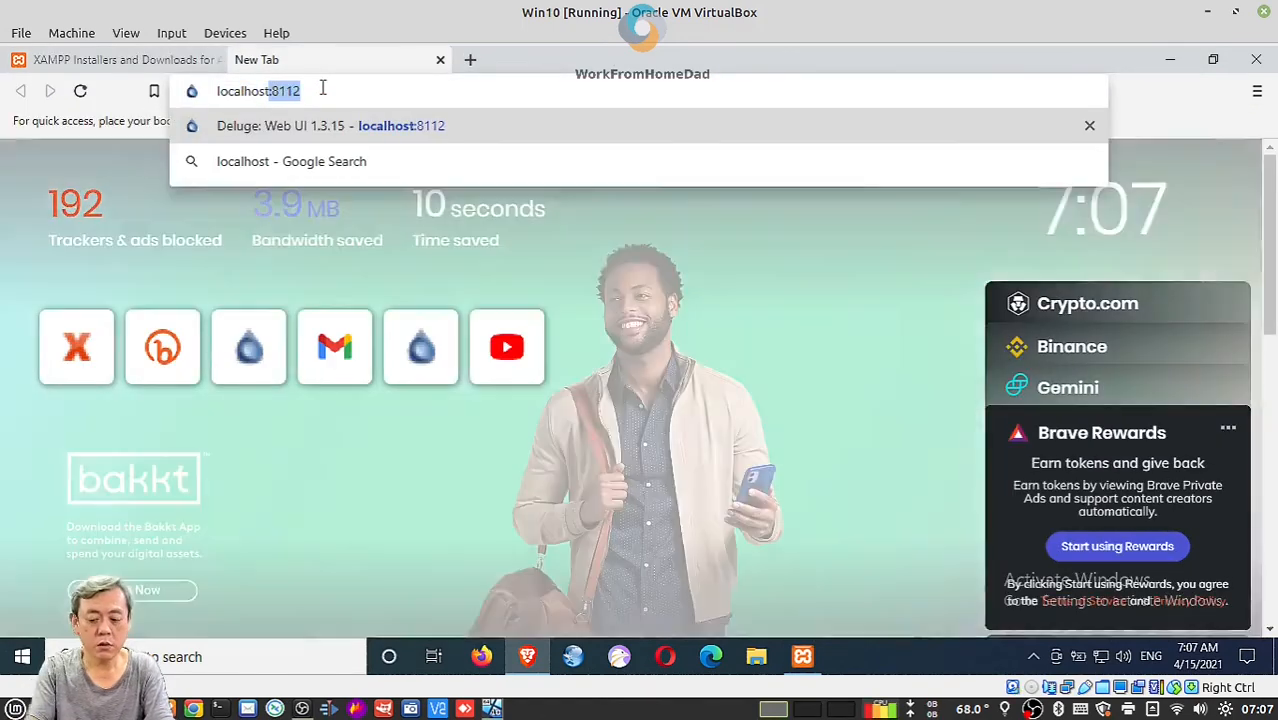
pyautogui.press('BackSpace')
pyautogui.press('BackSpace')
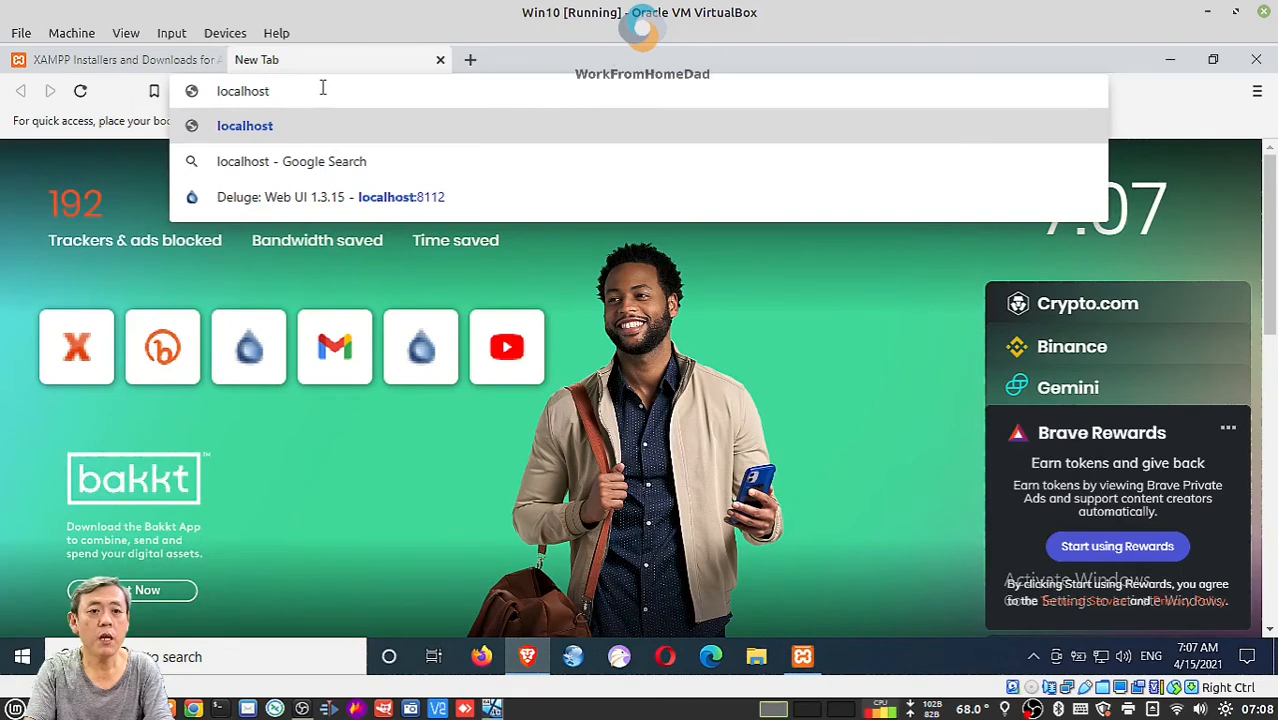
pyautogui.press('Return')
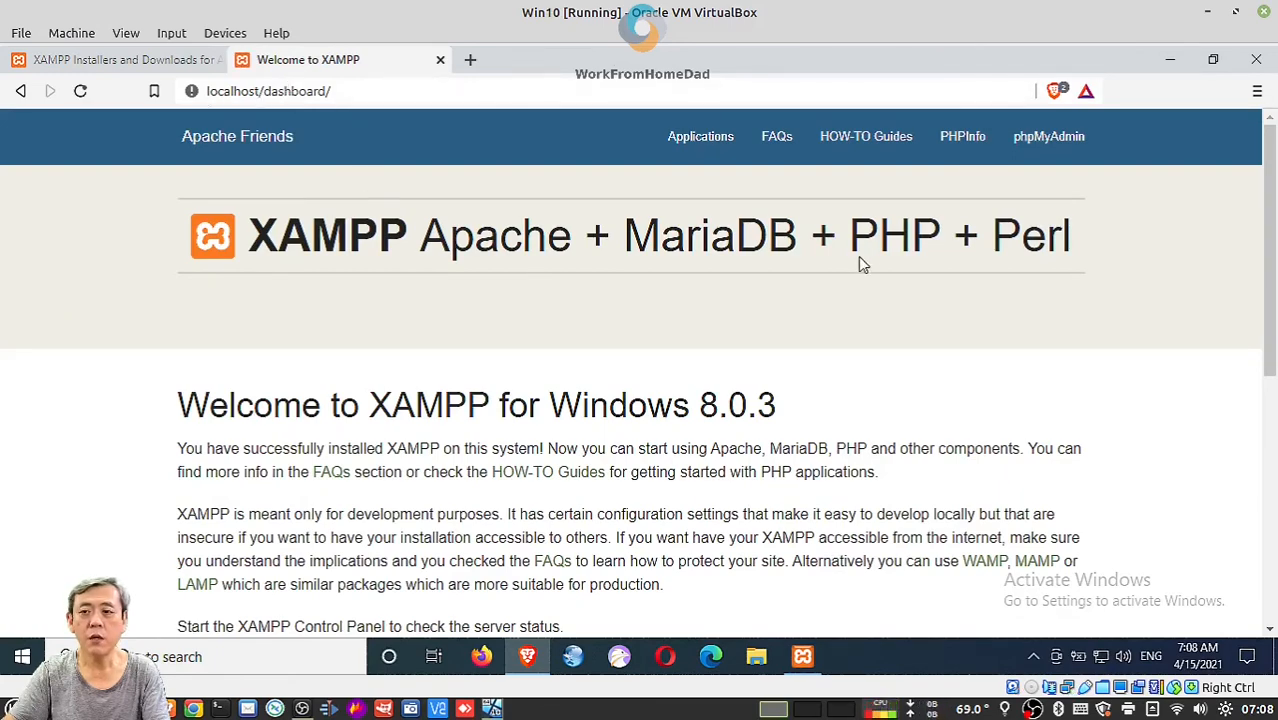
# Step: Look through the XAMPP dashboard page from the welcome heading to the Bitnami applications section and return to its beginning
pyautogui.scroll(-5, 872, 390)
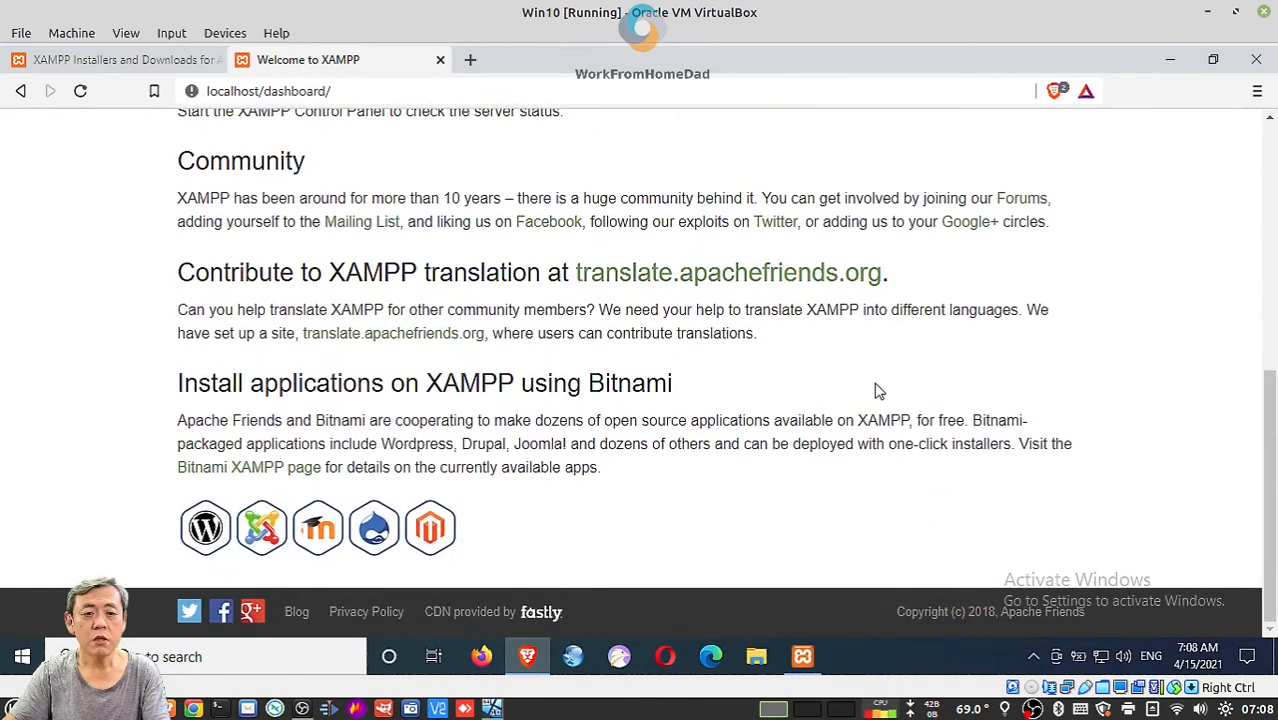
pyautogui.scroll(5, 880, 390)
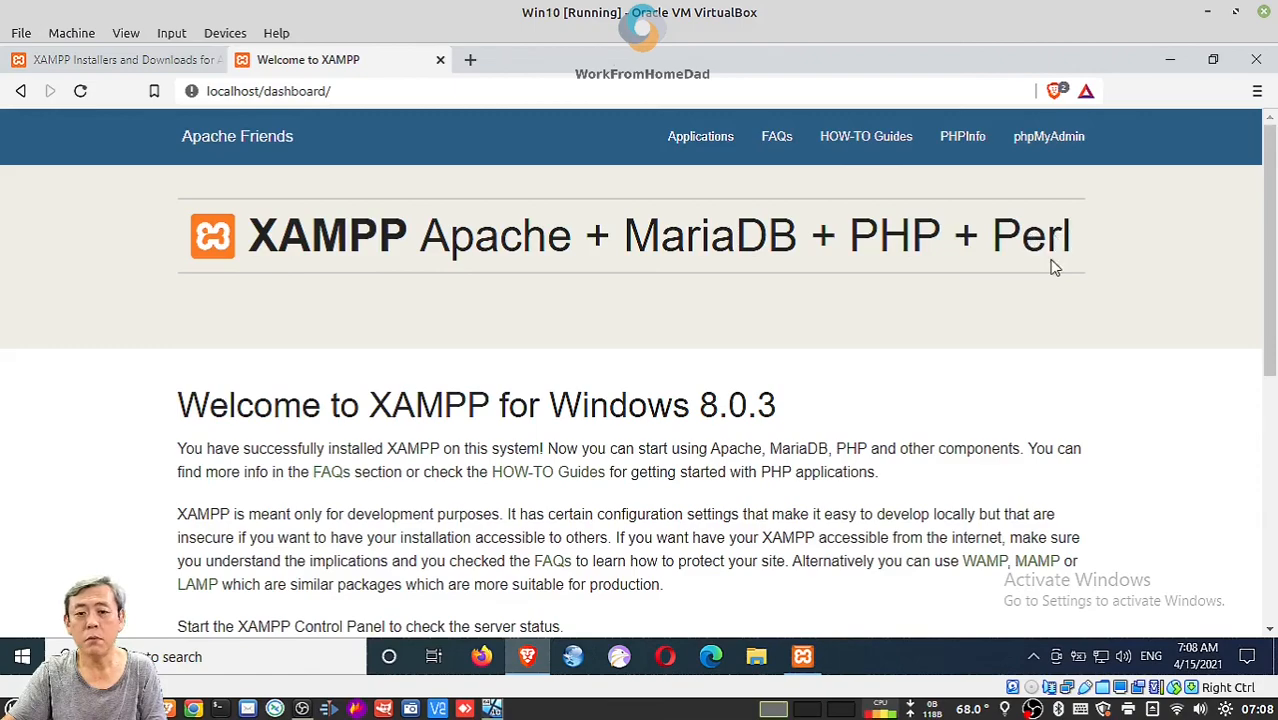
pyautogui.scroll(-4, 884, 414)
pyautogui.scroll(3, 884, 414)
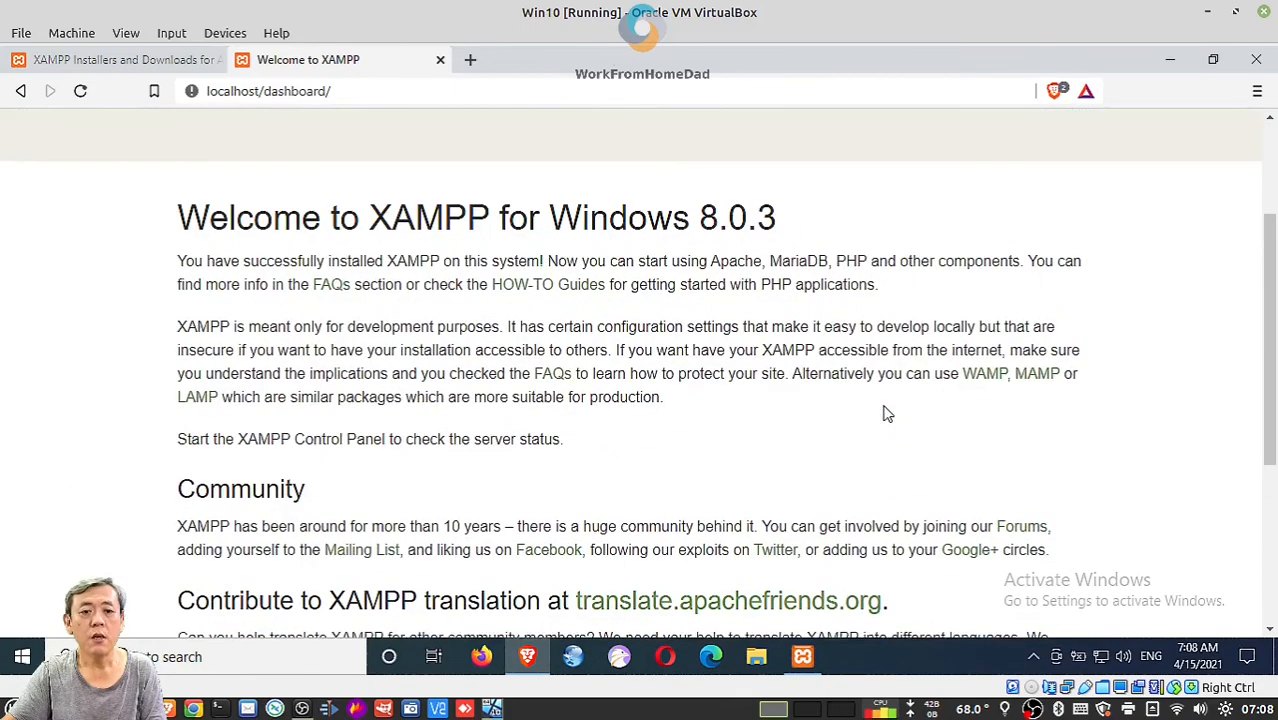
pyautogui.scroll(-3, 884, 412)
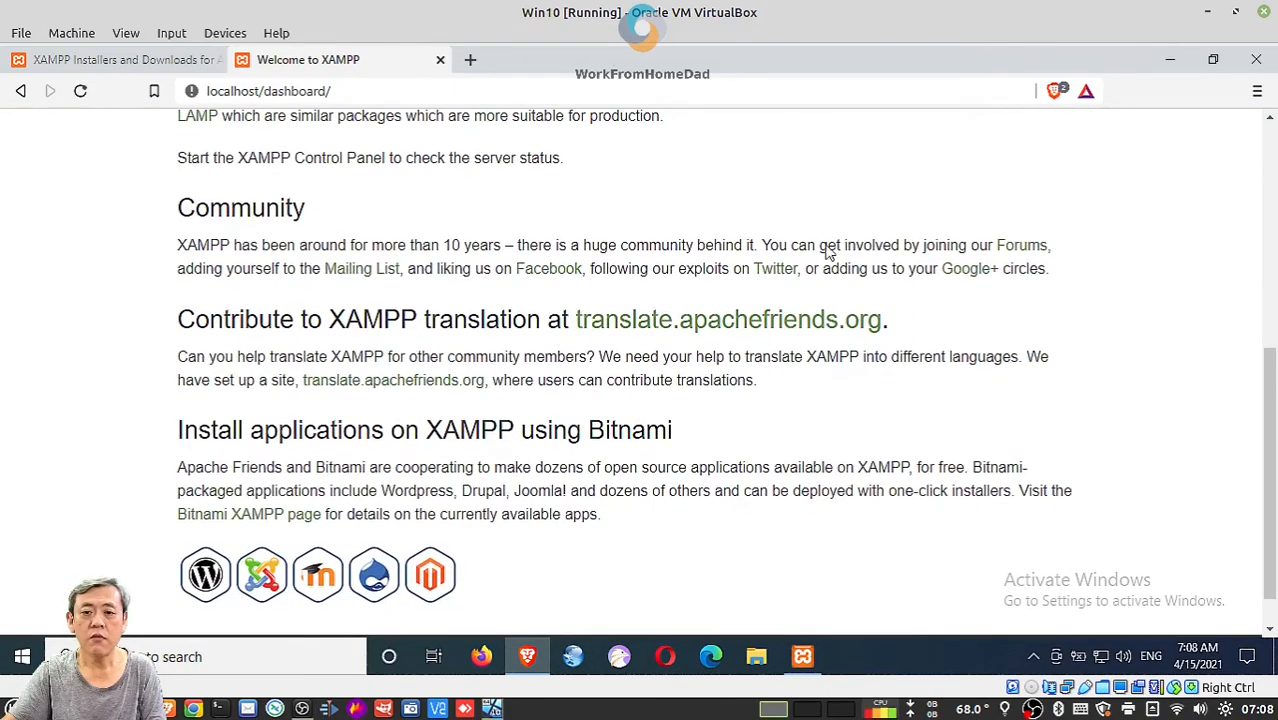
pyautogui.scroll(-1, 817, 360)
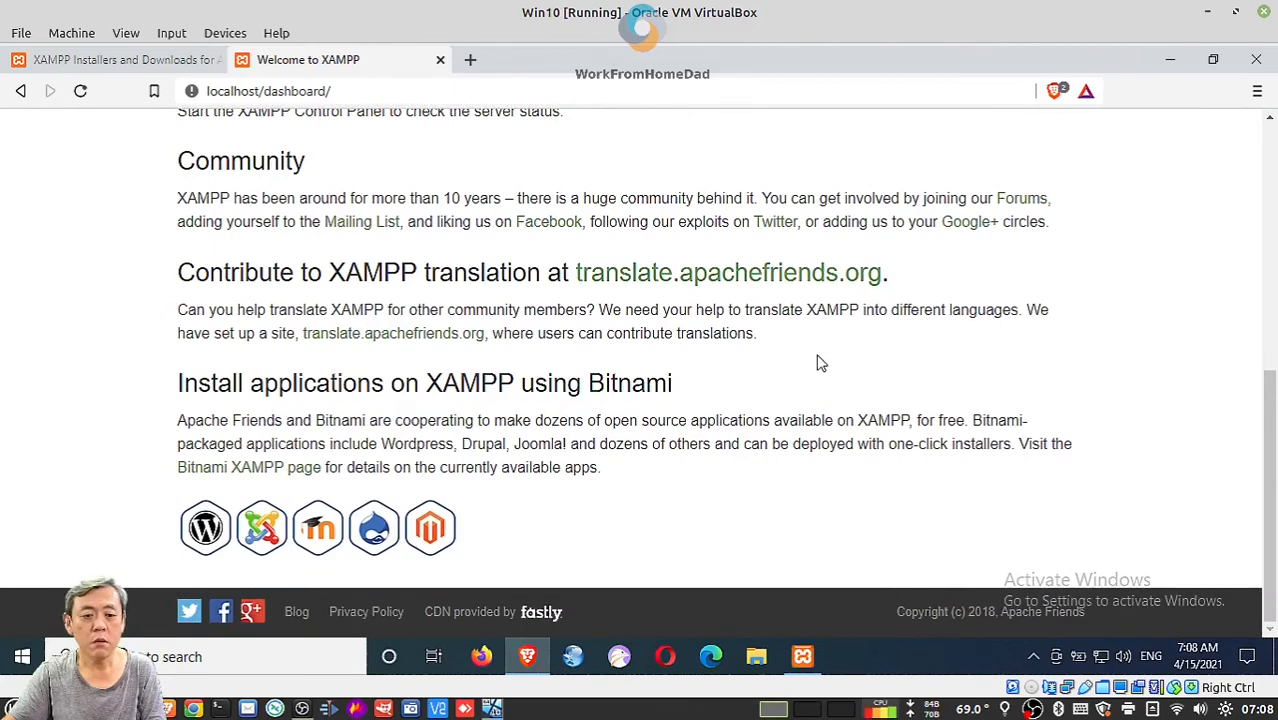
pyautogui.scroll(5, 788, 393)
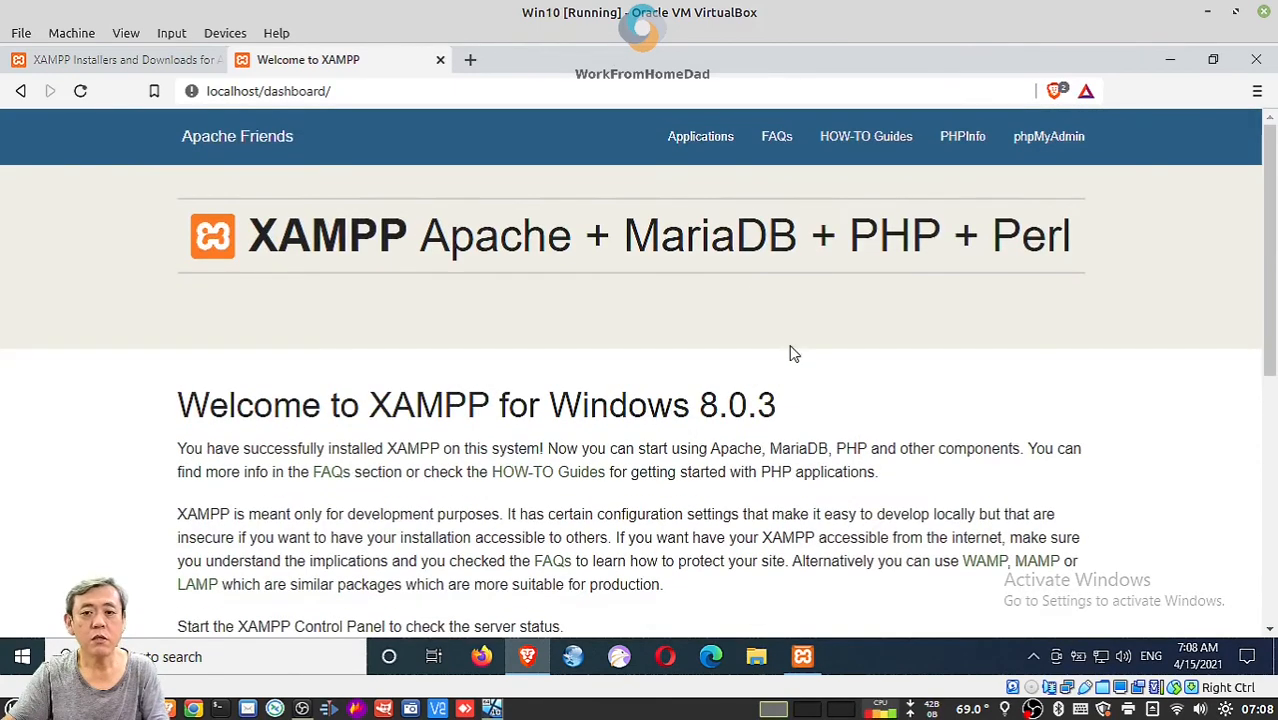